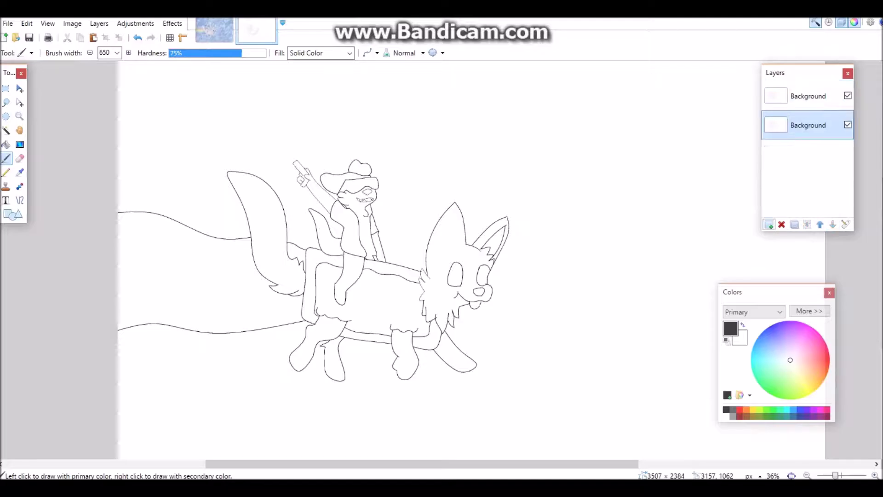
{"action": "key", "text": "s"}
{"action": "left_click", "coordinate": [270, 143]}
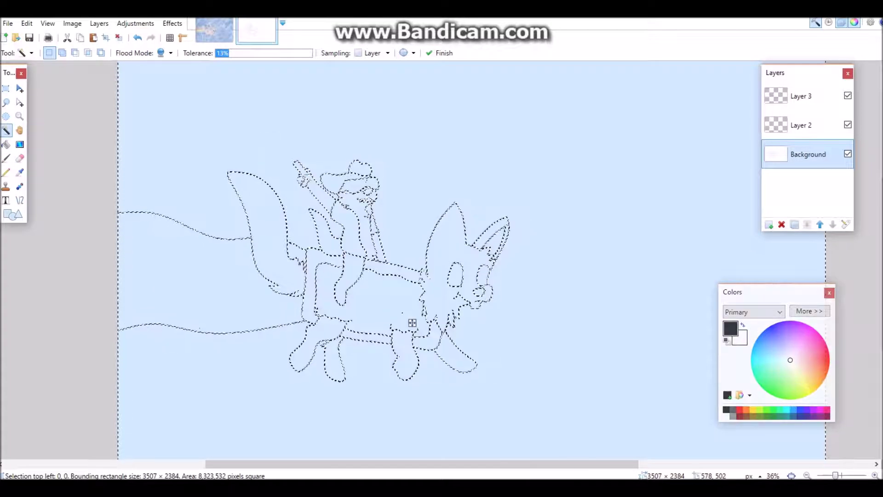
{"action": "key", "text": "ctrl+d"}
{"action": "key", "text": "f"}
{"action": "left_click", "coordinate": [809, 311]}
{"action": "left_click_drag", "start_coordinate": [702, 335], "coordinate": [728, 335]}
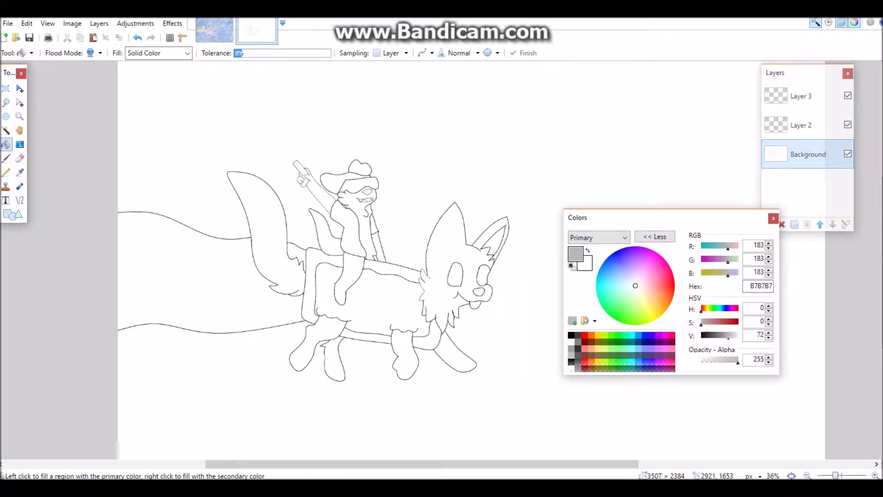
{"action": "left_click", "coordinate": [274, 258]}
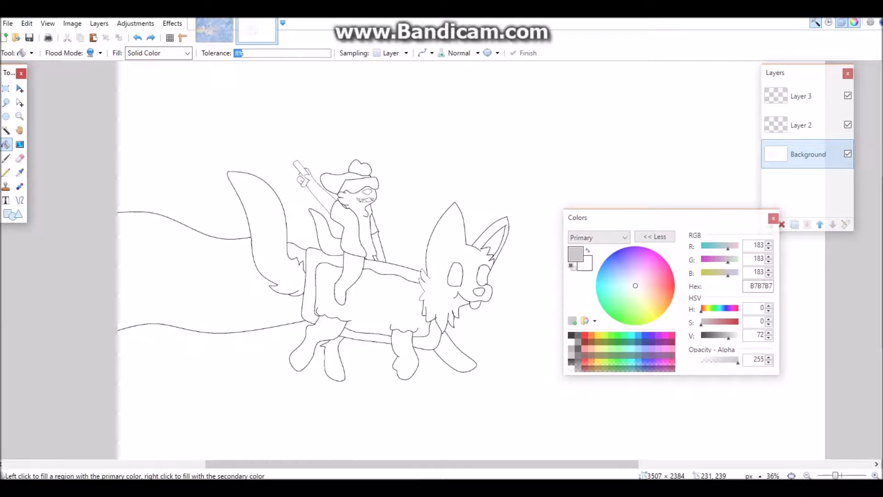
- Fill the crust strip under the large animal's belly with peach FFC39E
{"action": "key", "text": "s"}
{"action": "left_click", "coordinate": [332, 358]}
{"action": "key", "text": "f"}
{"action": "left_click", "coordinate": [653, 293]}
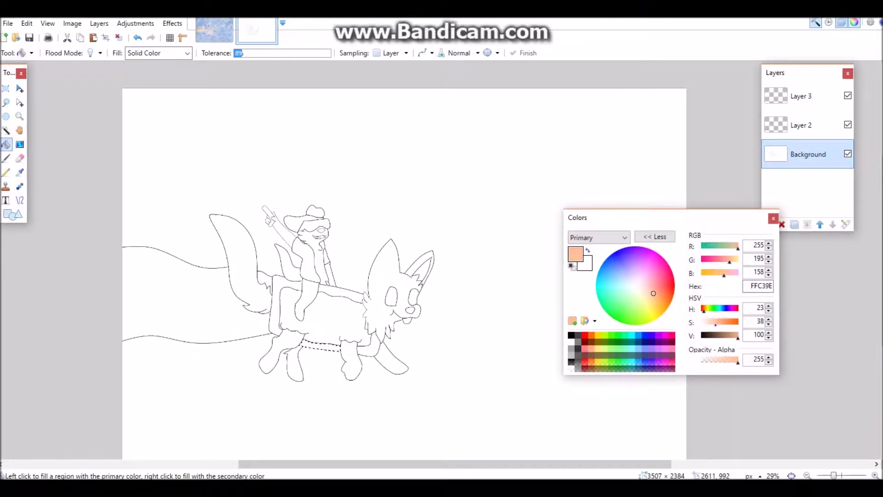
{"action": "left_click", "coordinate": [321, 346]}
- Paint the rear section of the crust peach with a brush 60 wide at 100% hardness
{"action": "key", "text": "s"}
{"action": "left_click", "coordinate": [284, 313]}
{"action": "key", "text": "b"}
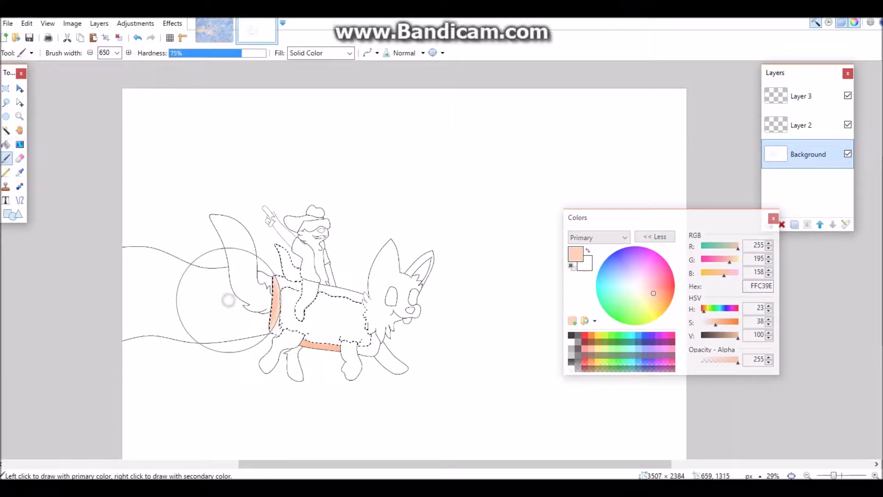
{"action": "scroll", "coordinate": [276, 322], "scroll_direction": "up", "scroll_amount": 5}
{"action": "left_click_drag", "start_coordinate": [241, 53], "coordinate": [266, 53]}
{"action": "triple_click", "coordinate": [105, 53]}
{"action": "type", "text": "60"}
{"action": "mouse_move", "coordinate": [409, 257]}
{"action": "left_mouse_down"}
{"action": "mouse_move", "coordinate": [425, 296]}
{"action": "mouse_move", "coordinate": [445, 259]}
{"action": "mouse_move", "coordinate": [453, 130]}
{"action": "mouse_move", "coordinate": [433, 222]}
{"action": "mouse_move", "coordinate": [428, 196]}
{"action": "mouse_move", "coordinate": [512, 221]}
{"action": "mouse_move", "coordinate": [490, 179]}
{"action": "mouse_move", "coordinate": [462, 261]}
{"action": "mouse_move", "coordinate": [455, 248]}
{"action": "mouse_move", "coordinate": [501, 261]}
{"action": "mouse_move", "coordinate": [511, 224]}
{"action": "mouse_move", "coordinate": [512, 181]}
{"action": "mouse_move", "coordinate": [421, 205]}
{"action": "mouse_move", "coordinate": [416, 224]}
{"action": "mouse_move", "coordinate": [435, 200]}
{"action": "mouse_move", "coordinate": [404, 362]}
{"action": "left_mouse_up"}
- Fill the crust's upper section along the back and its front section below the neck with peach FFC39E
{"action": "scroll", "coordinate": [449, 161], "scroll_direction": "up", "scroll_amount": 3}
{"action": "scroll", "coordinate": [368, 258], "scroll_direction": "right", "scroll_amount": 5}
{"action": "key", "text": "s"}
{"action": "left_click", "coordinate": [437, 258]}
{"action": "key", "text": "b"}
{"action": "key", "text": "BackSpace"}
{"action": "left_click_drag", "start_coordinate": [577, 217], "coordinate": [173, 72]}
{"action": "scroll", "coordinate": [414, 258], "scroll_direction": "down", "scroll_amount": 3}
{"action": "key", "text": "s"}
{"action": "left_click", "coordinate": [575, 368]}
{"action": "key", "text": "b"}
{"action": "key", "text": "BackSpace"}
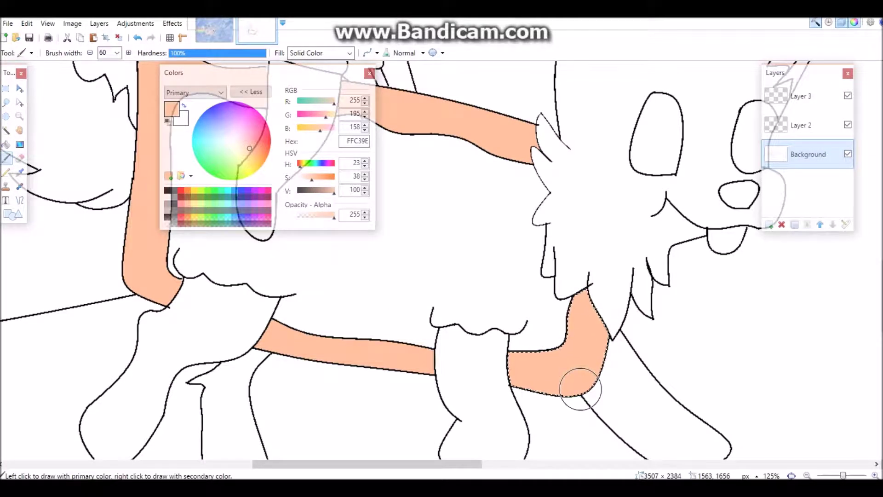
- Fill both hind legs of the large animal with light gray DBDBDB
{"action": "key", "text": "s"}
{"action": "scroll", "coordinate": [581, 389], "scroll_direction": "down", "scroll_amount": 1}
{"action": "left_click", "coordinate": [207, 322]}
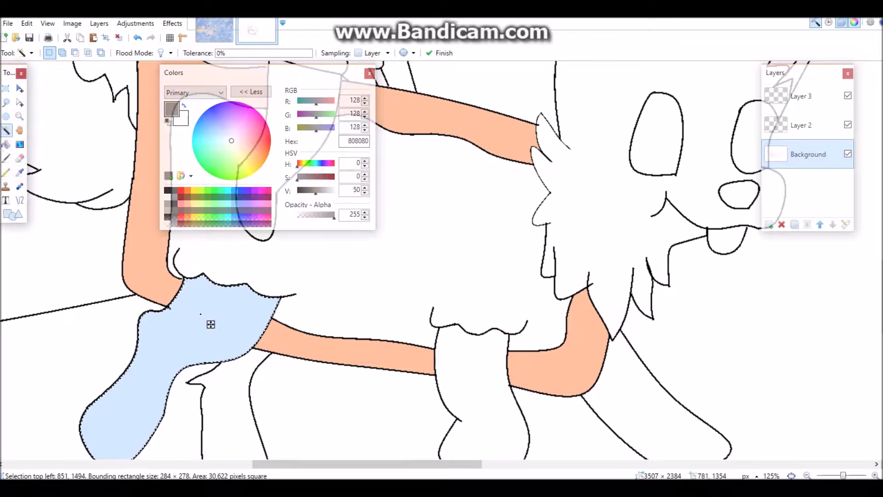
{"action": "scroll", "coordinate": [207, 322], "scroll_direction": "down", "scroll_amount": 2}
{"action": "key", "text": "f"}
{"action": "left_click", "coordinate": [206, 254]}
{"action": "left_click_drag", "start_coordinate": [321, 190], "coordinate": [329, 190]}
{"action": "key", "text": "s"}
{"action": "left_click", "coordinate": [230, 359]}
{"action": "key", "text": "b"}
{"action": "key", "text": "BackSpace"}
- Fill both front legs of the large animal with light gray DBDBDB
{"action": "key", "text": "s"}
{"action": "left_click", "coordinate": [497, 350]}
{"action": "key", "text": "f"}
{"action": "key", "text": "BackSpace"}
{"action": "key", "text": "s"}
{"action": "left_click", "coordinate": [670, 335]}
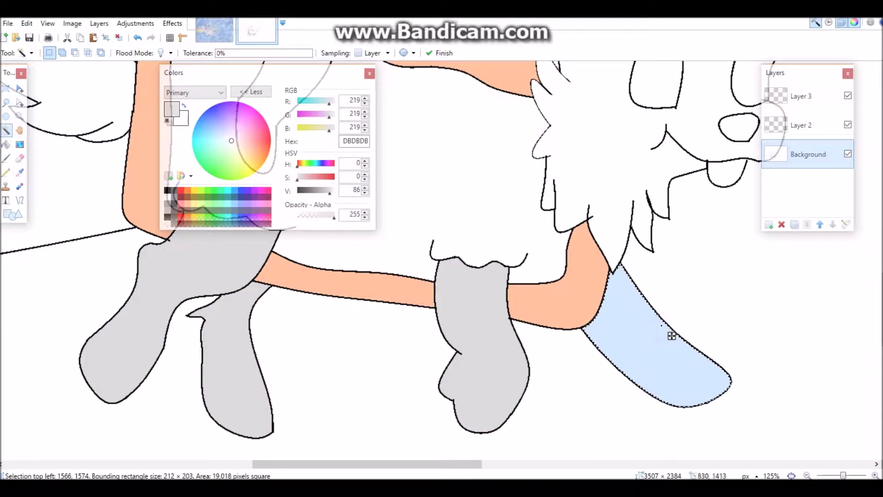
{"action": "key", "text": "f"}
{"action": "key", "text": "BackSpace"}
- Fill the large animal's head and tail and the rider's arm, face, body and tail with light gray DBDBDB
{"action": "scroll", "coordinate": [670, 335], "scroll_direction": "up", "scroll_amount": 3}
{"action": "left_click", "coordinate": [569, 268]}
{"action": "scroll", "coordinate": [71, 349], "scroll_direction": "up", "scroll_amount": 3}
{"action": "scroll", "coordinate": [122, 276], "scroll_direction": "up", "scroll_amount": 3}
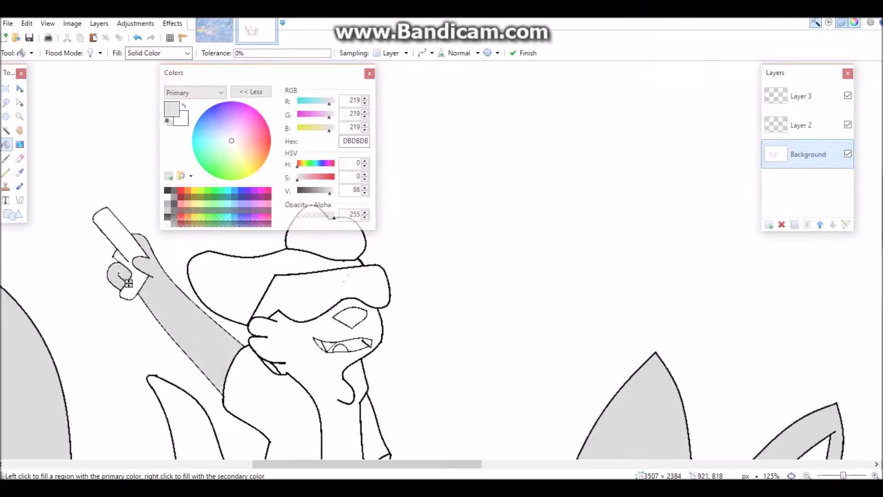
{"action": "left_click", "coordinate": [246, 296]}
{"action": "scroll", "coordinate": [233, 306], "scroll_direction": "down", "scroll_amount": 3}
{"action": "left_click", "coordinate": [233, 306]}
{"action": "scroll", "coordinate": [233, 306], "scroll_direction": "up", "scroll_amount": 3}
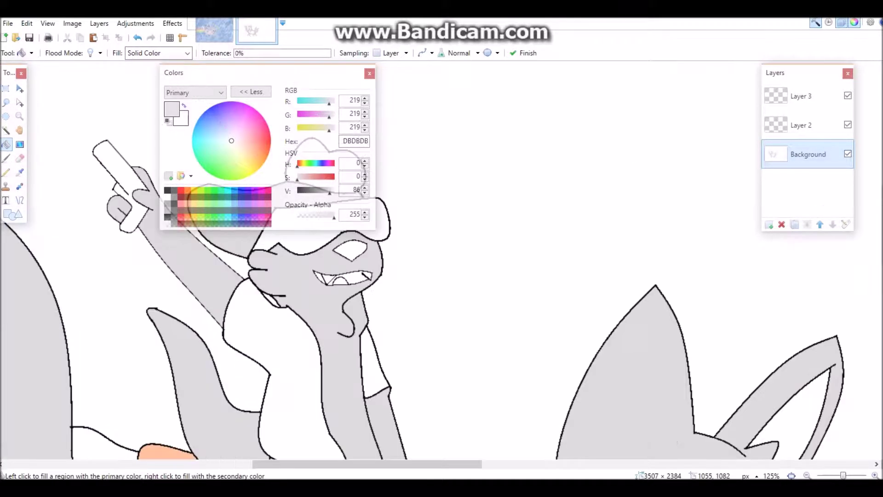
- Fill the frosting area inside the crust with pink FFC1DC
{"action": "scroll", "coordinate": [233, 306], "scroll_direction": "down", "scroll_amount": 3}
{"action": "scroll", "coordinate": [388, 288], "scroll_direction": "down", "scroll_amount": 2}
{"action": "left_click", "coordinate": [388, 288]}
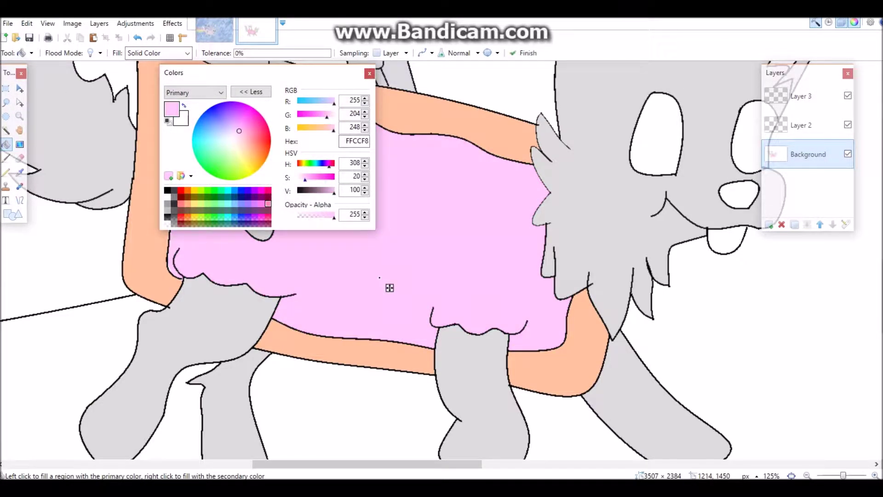
{"action": "scroll", "coordinate": [390, 288], "scroll_direction": "up", "scroll_amount": 3}
{"action": "left_click", "coordinate": [736, 388]}
{"action": "key", "text": "ctrl+z"}
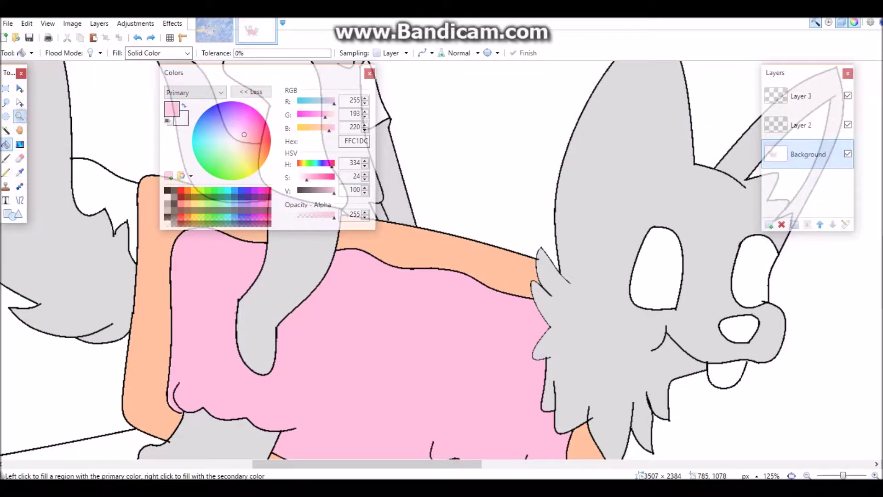
- Paint the large animal's tongue pink FFC1DC with a brush 10 wide
{"action": "scroll", "coordinate": [737, 388], "scroll_direction": "up", "scroll_amount": 5}
{"action": "key", "text": "b"}
{"action": "left_click", "coordinate": [117, 52]}
{"action": "type", "text": "10"}
{"action": "key", "text": "Return"}
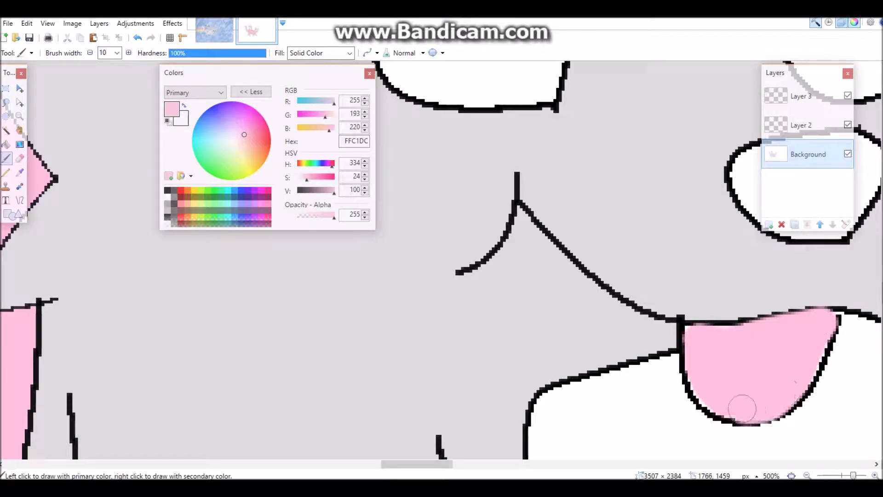
- Retrace the mouth line above the tongue with a black curve 2 wide
{"action": "left_click", "coordinate": [167, 190]}
{"action": "left_click", "coordinate": [20, 200]}
{"action": "scroll", "coordinate": [92, 257], "scroll_direction": "right", "scroll_amount": 10}
{"action": "left_click", "coordinate": [148, 52]}
{"action": "left_click", "coordinate": [143, 72]}
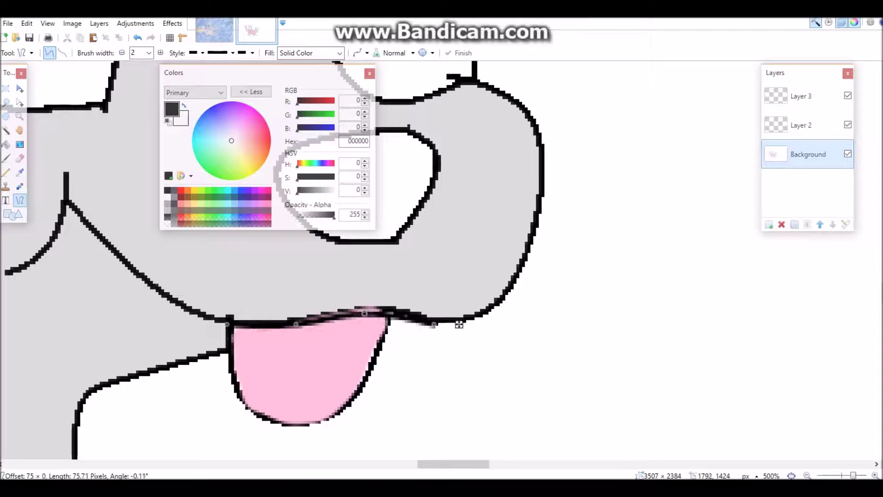
{"action": "left_click_drag", "start_coordinate": [252, 354], "coordinate": [389, 310]}
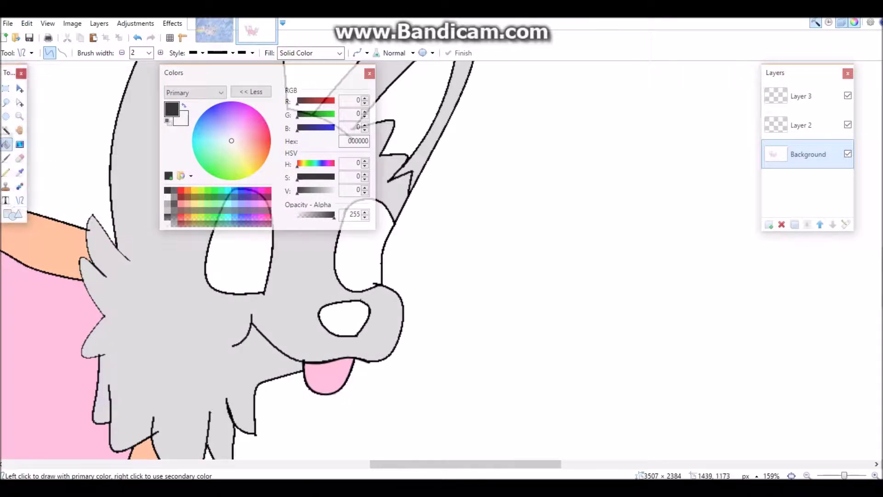
- Fill the large animal's eyes and nose and the rider's sunglasses black, and the inner ear with pink FFC1DC
{"action": "key", "text": "f"}
{"action": "left_click", "coordinate": [364, 315]}
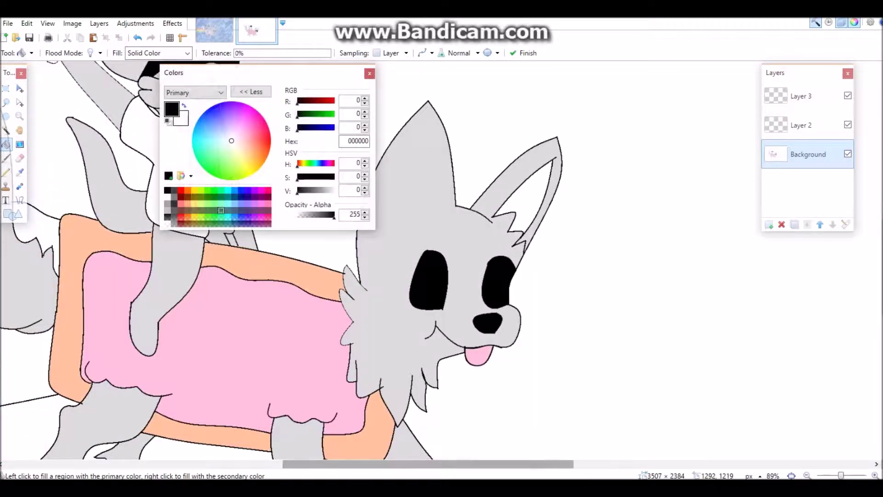
{"action": "key", "text": "k"}
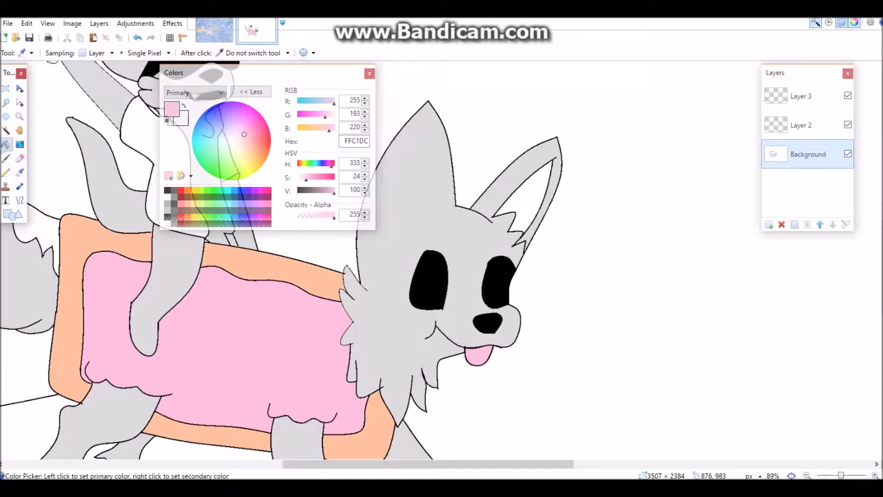
{"action": "key", "text": "f"}
{"action": "left_click", "coordinate": [401, 175]}
{"action": "scroll", "coordinate": [401, 175], "scroll_direction": "down", "scroll_amount": 2}
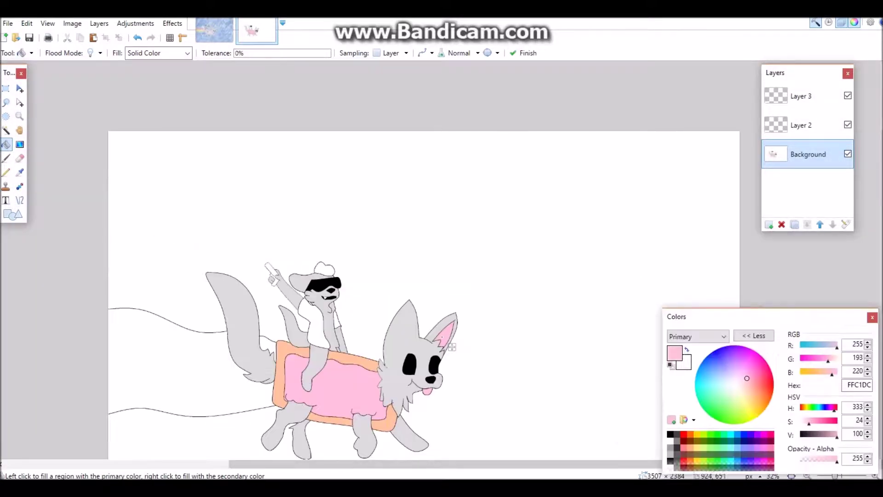
- Fill the rider's shirt with light blue B2DFFF and the hat with a stronger blue
{"action": "scroll", "coordinate": [335, 251], "scroll_direction": "up", "scroll_amount": 4}
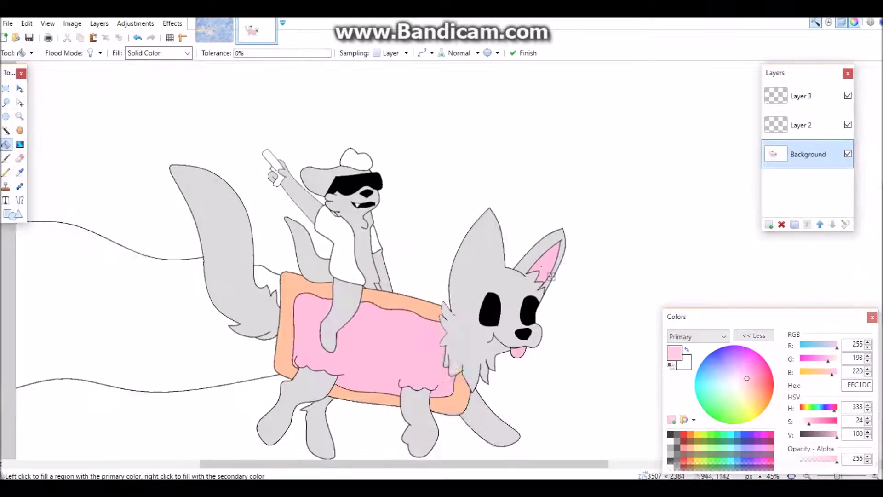
{"action": "left_click", "coordinate": [335, 250]}
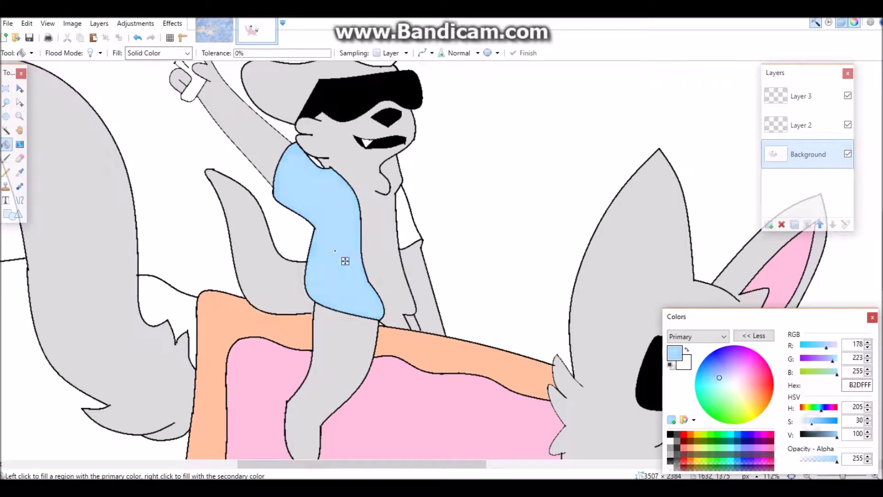
{"action": "scroll", "coordinate": [345, 257], "scroll_direction": "up", "scroll_amount": 3}
{"action": "left_click", "coordinate": [357, 174]}
{"action": "left_click", "coordinate": [367, 184]}
- Fill the pistol in the rider's hand with dark gray 404040
{"action": "left_click", "coordinate": [186, 193]}
{"action": "left_click", "coordinate": [186, 193]}
{"action": "key", "text": "z"}
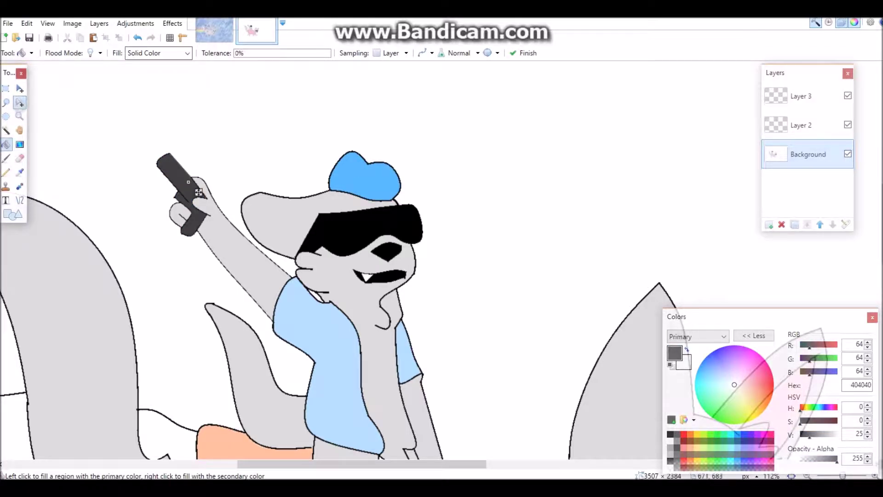
- Select the area surrounding the characters and the trail and fill it with dark blue 00137F
{"action": "scroll", "coordinate": [322, 252], "scroll_direction": "down", "scroll_amount": 4}
{"action": "scroll", "coordinate": [322, 253], "scroll_direction": "up", "scroll_amount": 1}
{"action": "key", "text": "s"}
{"action": "left_click", "coordinate": [251, 321]}
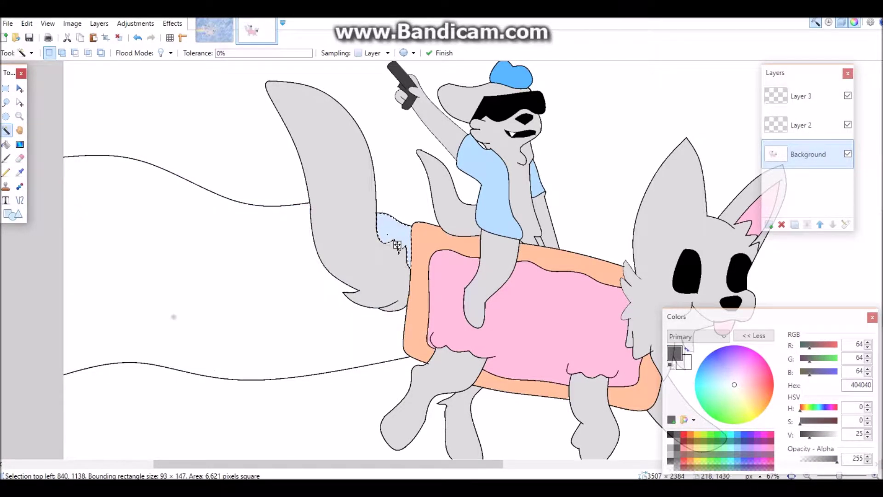
{"action": "left_click", "coordinate": [190, 125]}
{"action": "scroll", "coordinate": [189, 125], "scroll_direction": "down", "scroll_amount": 3}
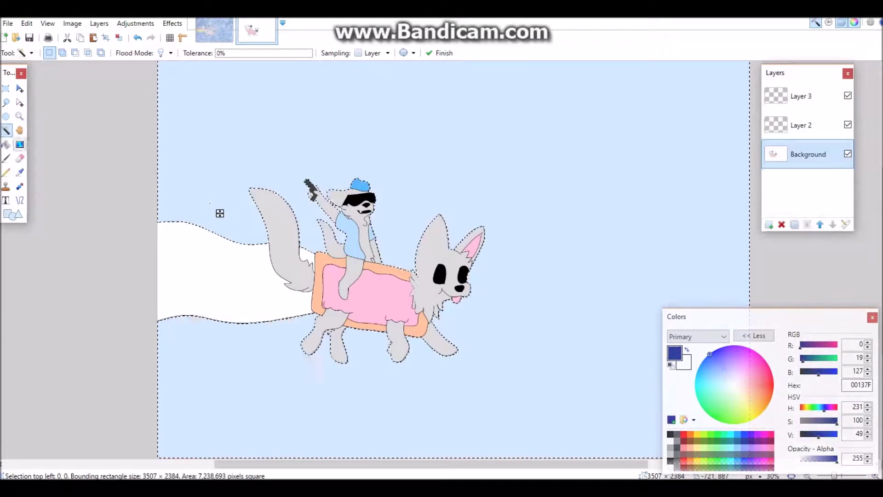
{"action": "key", "text": "f"}
{"action": "left_click", "coordinate": [187, 153]}
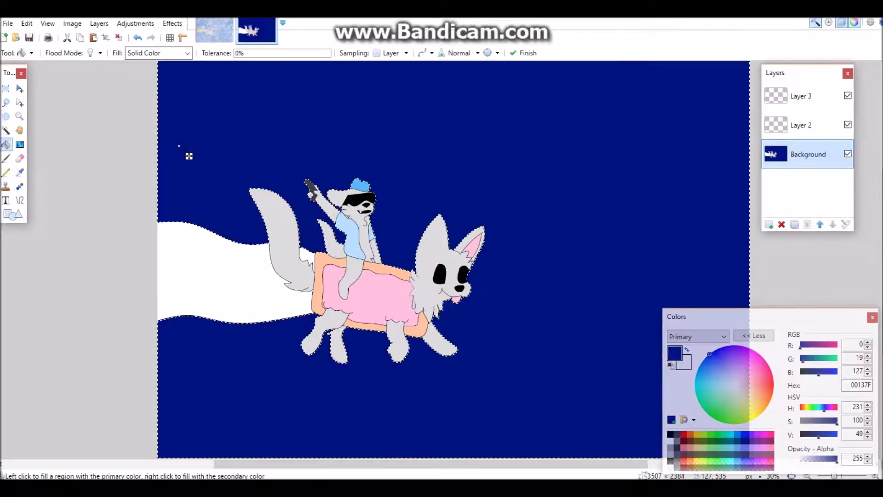
- Select the white trail behind the large animal and set up a paintbrush 325 wide at 0% hardness
{"action": "key", "text": "z"}
{"action": "scroll", "coordinate": [211, 272], "scroll_direction": "up", "scroll_amount": 3}
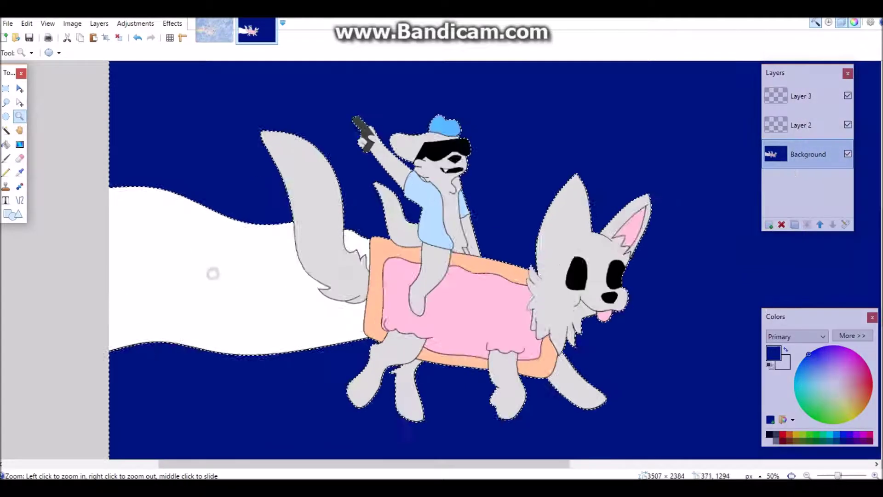
{"action": "left_click", "coordinate": [6, 159]}
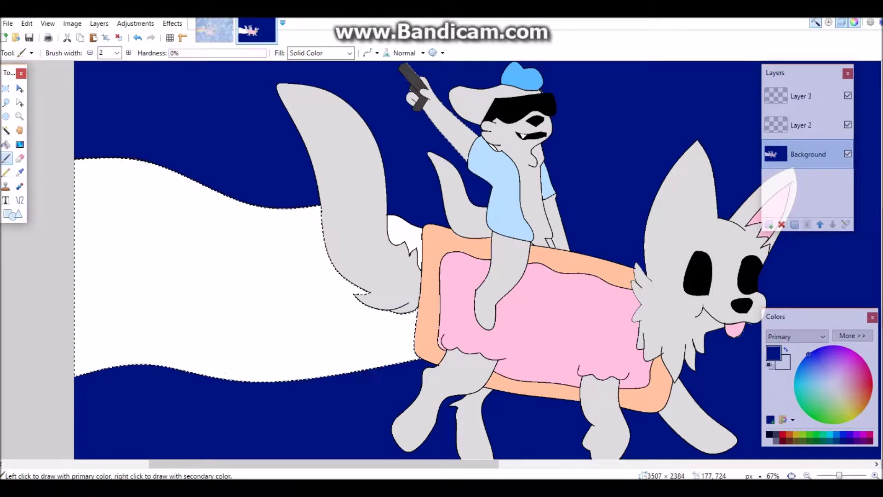
{"action": "scroll", "coordinate": [218, 416], "scroll_direction": "down", "scroll_amount": 3}
{"action": "left_click", "coordinate": [117, 53]}
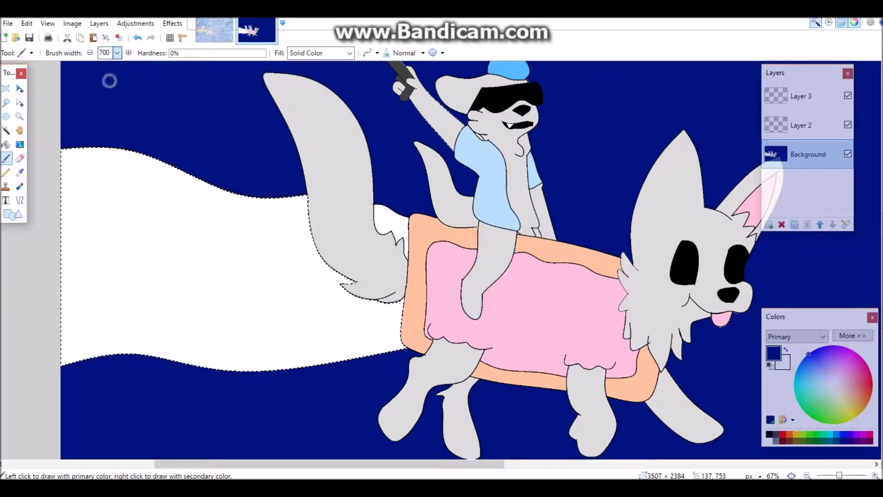
{"action": "type", "text": "325"}
{"action": "left_click_drag", "start_coordinate": [775, 317], "coordinate": [631, 230]}
{"action": "left_click", "coordinate": [700, 250]}
{"action": "left_click", "coordinate": [214, 30]}
{"action": "left_click", "coordinate": [256, 29]}
- Paint a soft red band along the trail's upper edge and an orange band below it
{"action": "left_click", "coordinate": [637, 348]}
{"action": "mouse_move", "coordinate": [83, 193]}
{"action": "left_mouse_down"}
{"action": "mouse_move", "coordinate": [148, 138]}
{"action": "mouse_move", "coordinate": [82, 175]}
{"action": "left_mouse_up"}
{"action": "left_click", "coordinate": [644, 347]}
{"action": "left_click_drag", "start_coordinate": [322, 299], "coordinate": [107, 287]}
- Paint the rest of the trail in soft bands of yellow FFD800, green 267F00, blue and violet 4800FF
{"action": "left_click", "coordinate": [651, 347]}
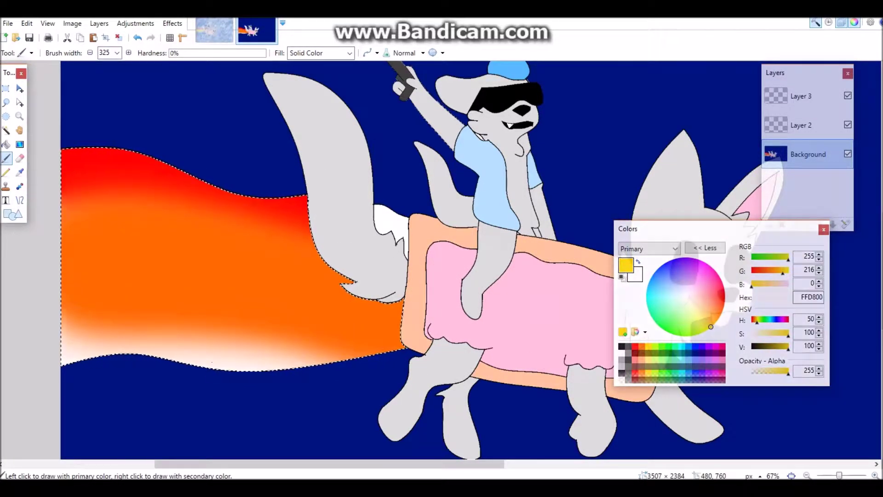
{"action": "left_click", "coordinate": [662, 350]}
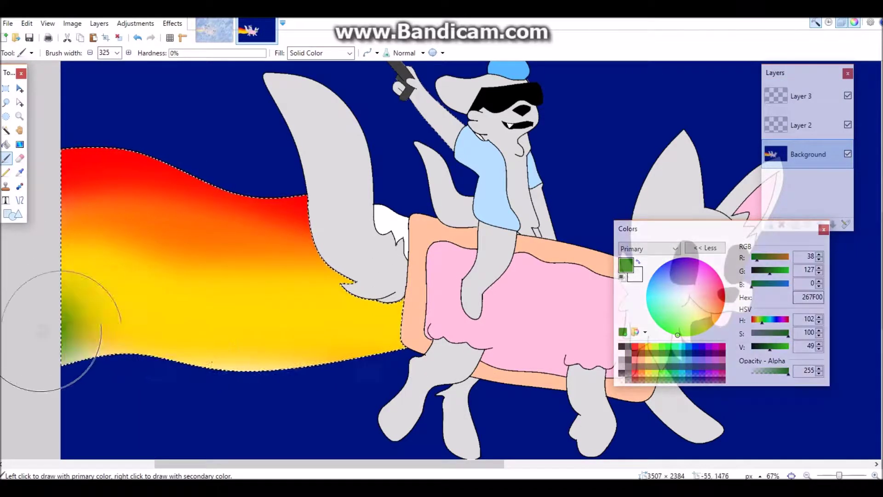
{"action": "left_click_drag", "start_coordinate": [59, 325], "coordinate": [391, 331]}
{"action": "left_click", "coordinate": [692, 348]}
{"action": "left_click_drag", "start_coordinate": [69, 331], "coordinate": [391, 331]}
{"action": "left_click", "coordinate": [676, 258]}
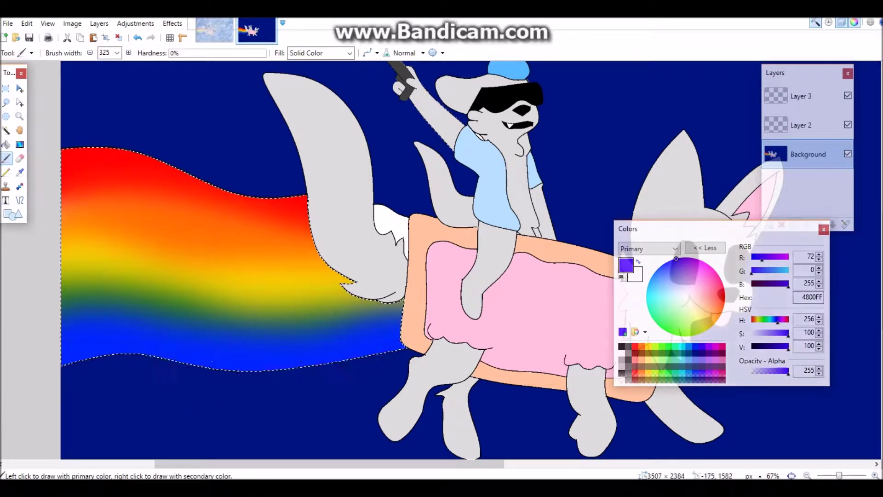
{"action": "left_click_drag", "start_coordinate": [10, 365], "coordinate": [406, 366]}
- Try Hue/Saturation on the trail with hue -21, saturation 112 and lightness 51, and undo it together with the rainbow bands
{"action": "key", "text": "ctrl+shift+u"}
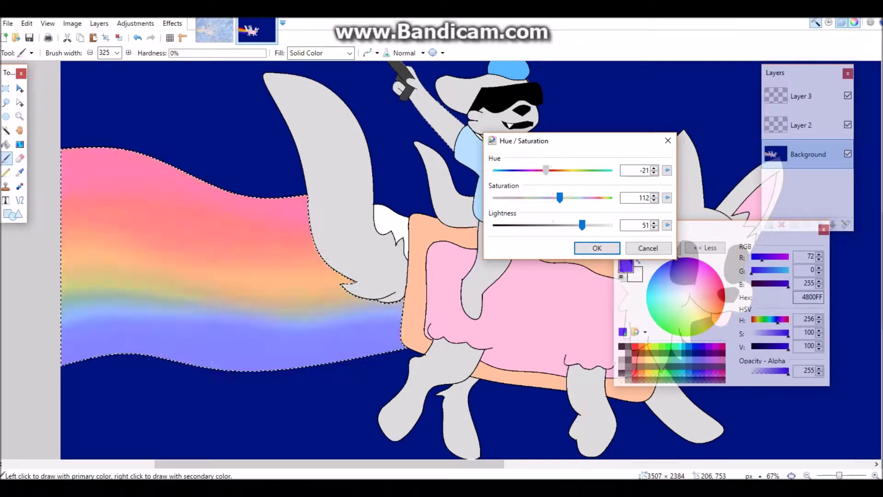
{"action": "left_click", "coordinate": [597, 248]}
{"action": "left_click", "coordinate": [137, 38]}
{"action": "left_click", "coordinate": [138, 38]}
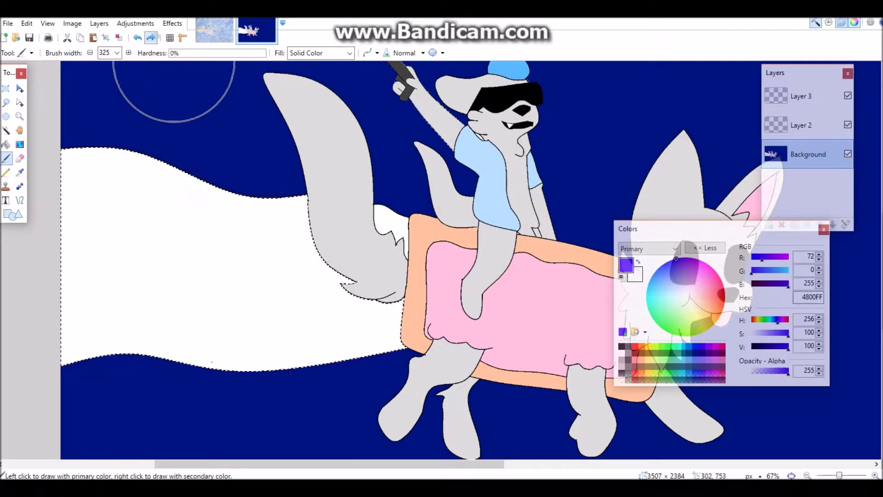
- Repaint the trail with a soft red band along its upper edge, an orange band below it and yellow FFD800 underneath
{"action": "left_click_drag", "start_coordinate": [69, 175], "coordinate": [298, 202]}
{"action": "left_click", "coordinate": [710, 327]}
{"action": "left_click", "coordinate": [354, 313]}
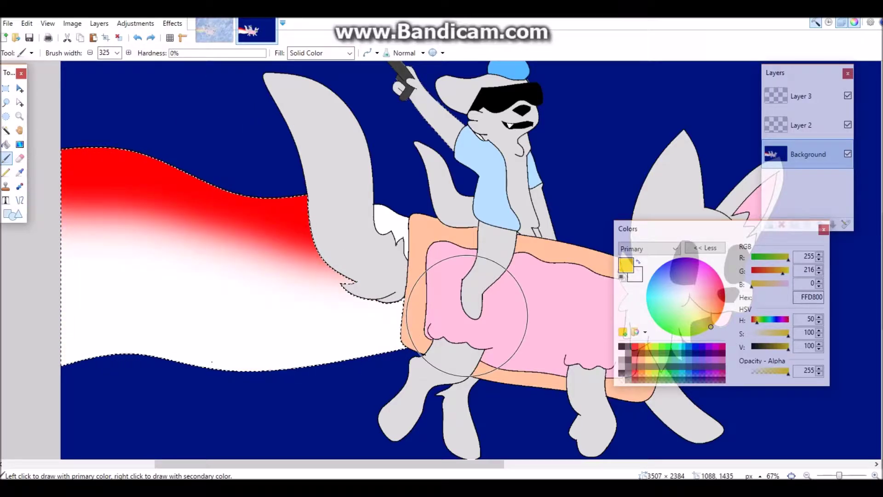
{"action": "mouse_move", "coordinate": [193, 198]}
{"action": "left_mouse_down"}
{"action": "mouse_move", "coordinate": [118, 188]}
{"action": "mouse_move", "coordinate": [339, 287]}
{"action": "left_mouse_up"}
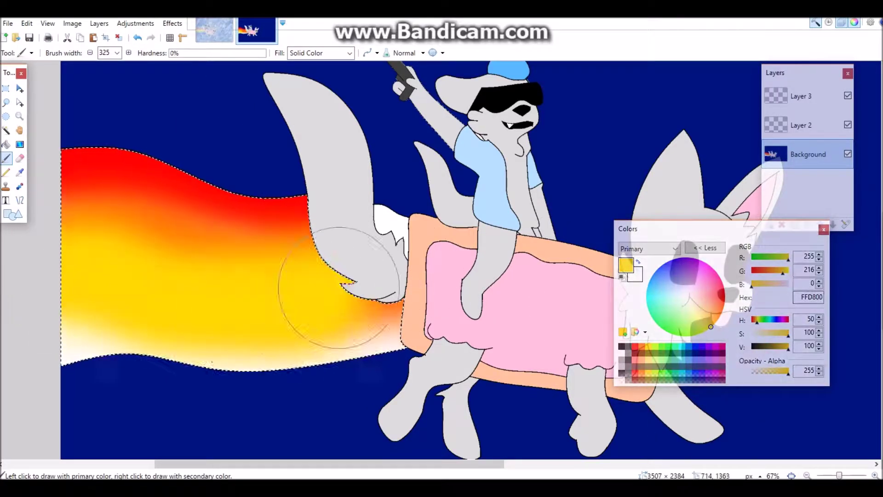
- Paint the lower part of the trail in soft bands of green 267F00, blue 0094FF and violet B200FF
{"action": "left_click", "coordinate": [662, 353]}
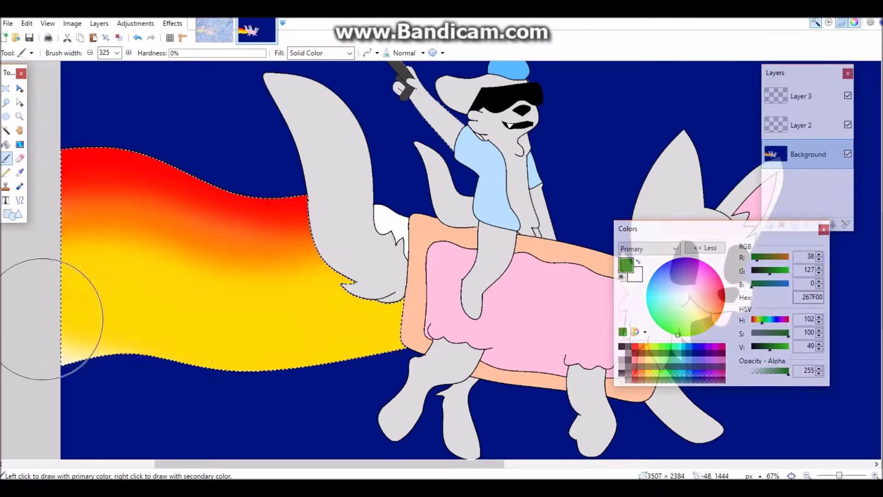
{"action": "left_click", "coordinate": [689, 346]}
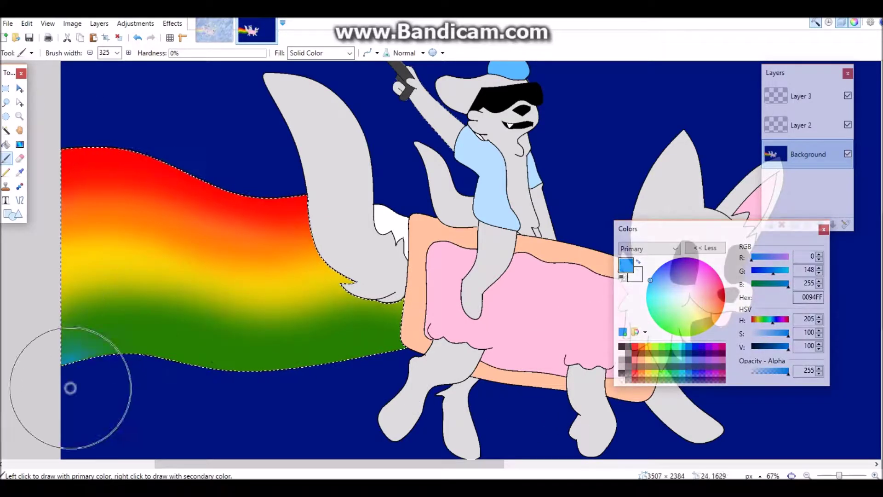
{"action": "left_click_drag", "start_coordinate": [69, 384], "coordinate": [403, 373]}
{"action": "left_click", "coordinate": [709, 353]}
{"action": "key", "text": "ctrl+z"}
{"action": "left_click", "coordinate": [689, 345]}
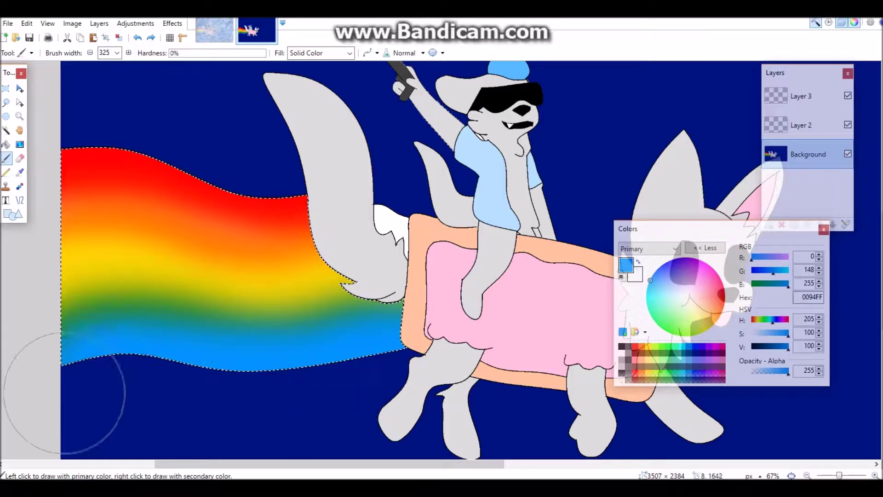
{"action": "left_click", "coordinate": [693, 258]}
{"action": "left_click_drag", "start_coordinate": [414, 344], "coordinate": [185, 349]}
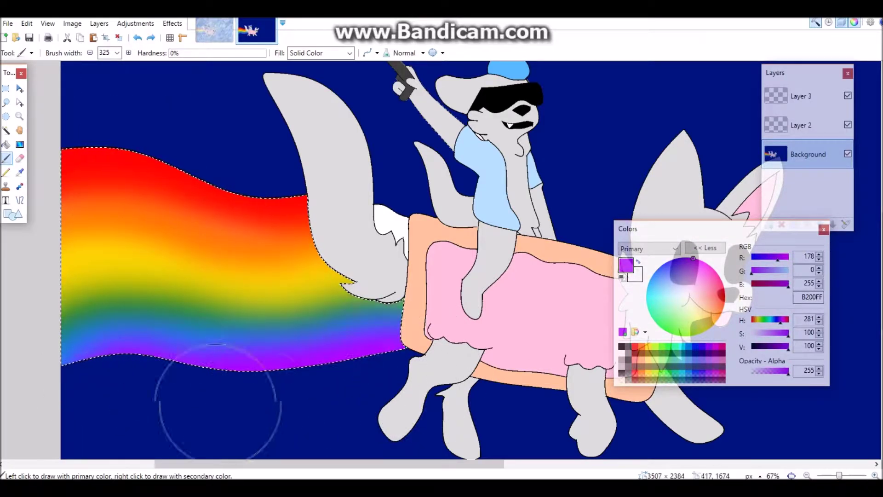
- Lighten the rainbow trail with Hue/Saturation at lightness 43 and deselect it
{"action": "left_click", "coordinate": [136, 23]}
{"action": "left_click", "coordinate": [147, 86]}
{"action": "left_click_drag", "start_coordinate": [416, 270], "coordinate": [440, 270]}
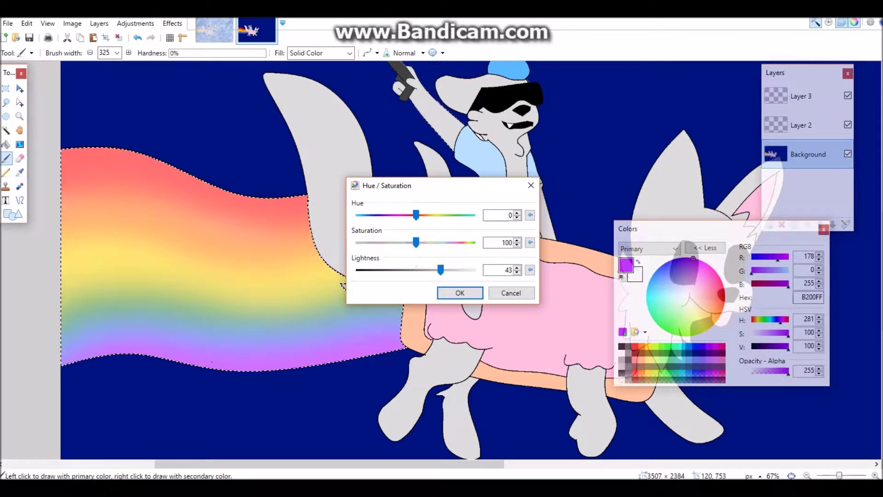
{"action": "key", "text": "Return"}
{"action": "key", "text": "ctrl+d"}
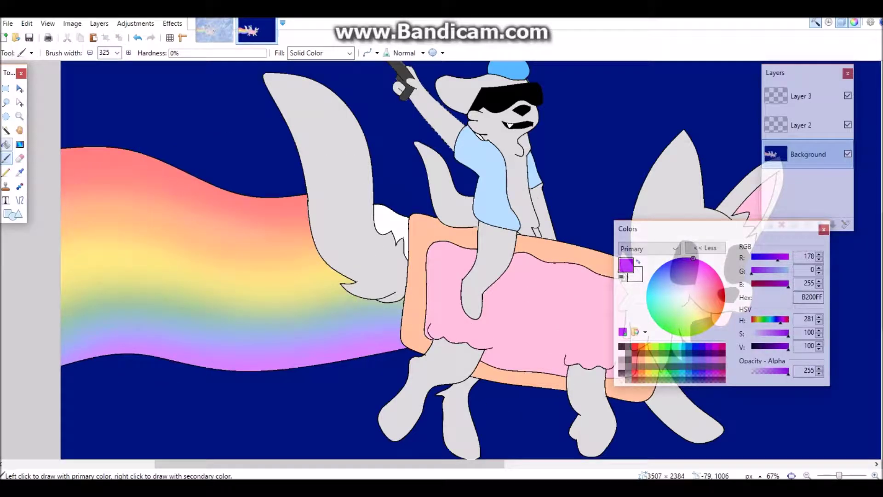
- Select the white patch between the large animal's tail and the pastry, and paint it with colors sampled from the drawing
{"action": "key", "text": "s"}
{"action": "left_click", "coordinate": [389, 216]}
{"action": "key", "text": "k"}
{"action": "key", "text": "b"}
{"action": "left_click_drag", "start_coordinate": [391, 221], "coordinate": [404, 241]}
{"action": "key", "text": "k"}
{"action": "left_click", "coordinate": [416, 276]}
{"action": "key", "text": "b"}
- Select the rider's face and chest and fill them with pale yellow EFEFAA
{"action": "key", "text": "z"}
{"action": "right_click", "coordinate": [453, 258]}
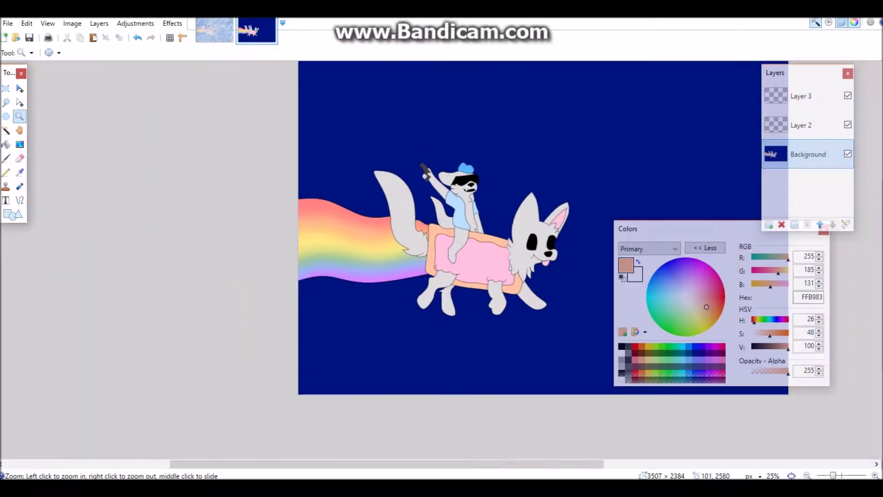
{"action": "left_click", "coordinate": [245, 248]}
{"action": "key", "text": "s"}
{"action": "left_click", "coordinate": [246, 249]}
{"action": "key", "text": "ctrl+shift+g"}
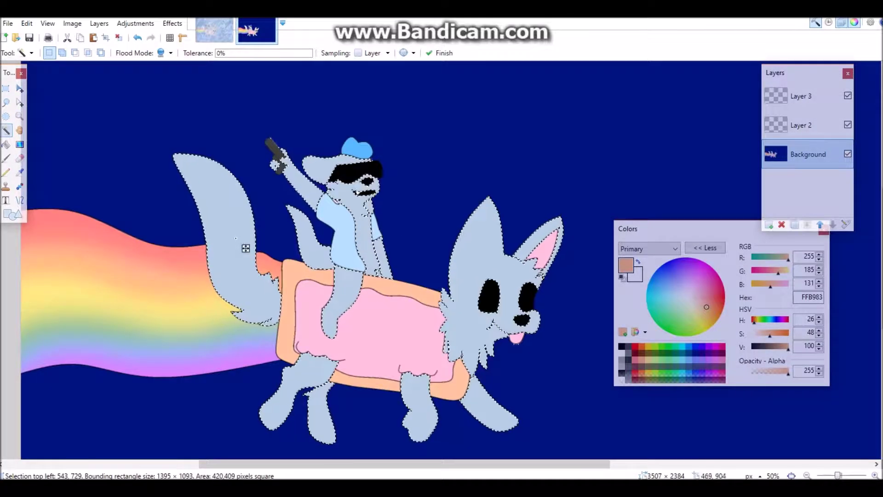
{"action": "left_click", "coordinate": [363, 197]}
{"action": "key", "text": "f"}
{"action": "left_click", "coordinate": [622, 359]}
{"action": "left_click", "coordinate": [376, 256]}
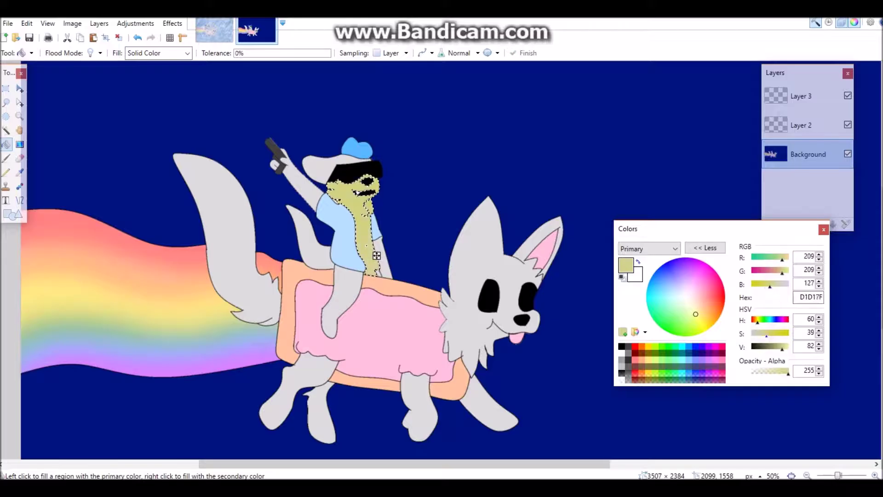
{"action": "left_click", "coordinate": [376, 256]}
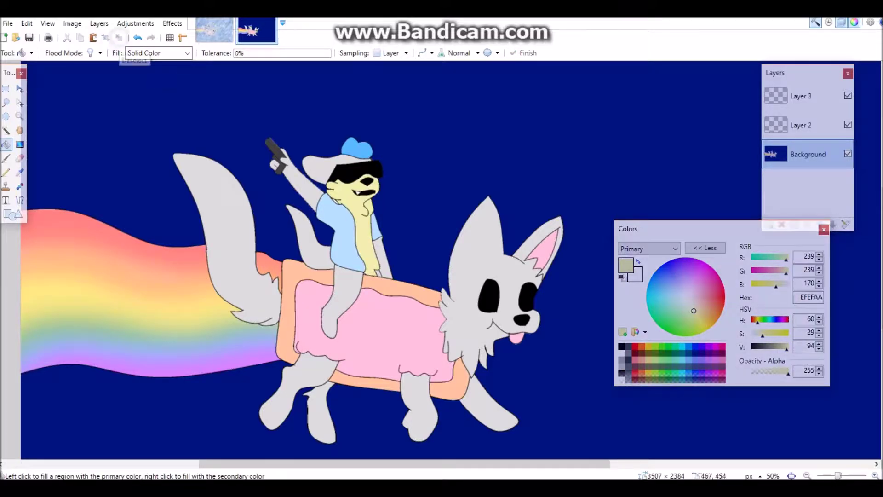
- Fill the rider's ear, arms, leg, tail and the hand holding the gun with the same pale yellow EFEFAA
{"action": "key", "text": "ctrl+z"}
{"action": "key", "text": "ctrl+z"}
{"action": "key", "text": "ctrl+z"}
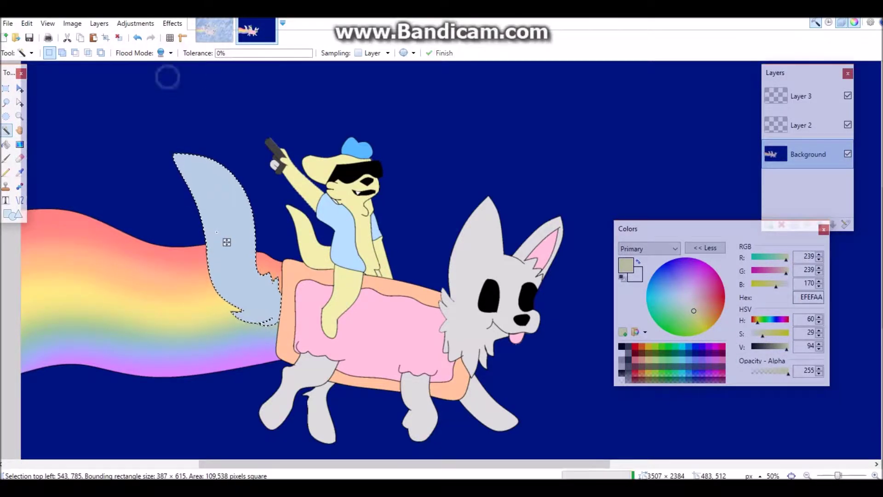
{"action": "key", "text": "f"}
{"action": "left_click", "coordinate": [275, 166]}
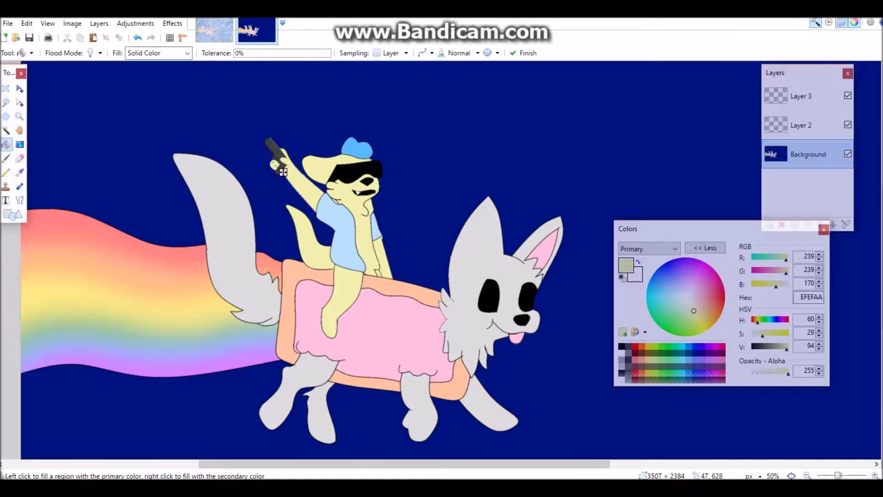
- Select all the grey fur of the large animal and set the paint color to grey 898989 at opacity 31
{"action": "key", "text": "ctrl+z"}
{"action": "key", "text": "k"}
{"action": "key", "text": "ctrl+y"}
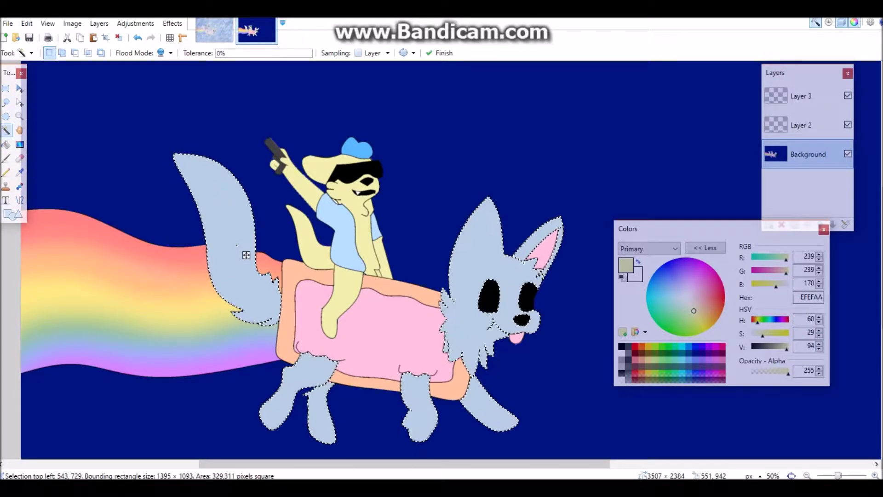
{"action": "key", "text": "k"}
{"action": "left_click", "coordinate": [534, 281]}
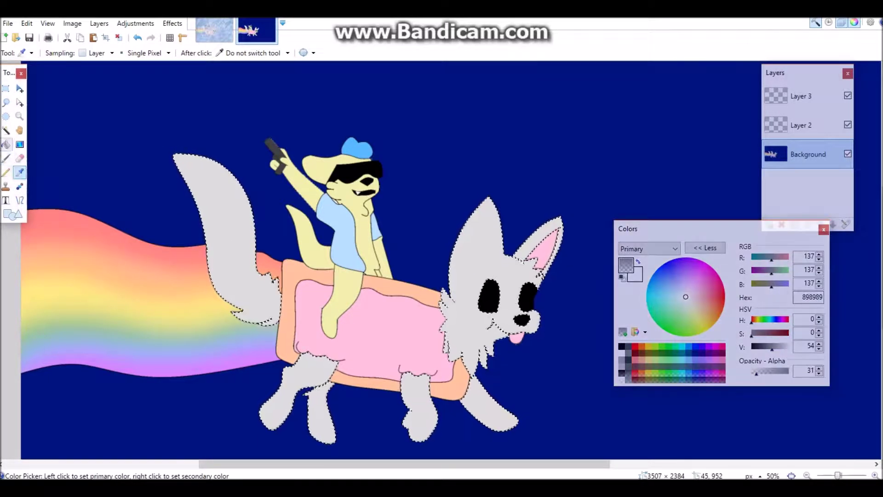
- Shade the large animal's tail, head, neck and legs with soft strokes of grey 606060 at opacity 74
{"action": "key", "text": "b"}
{"action": "left_click_drag", "start_coordinate": [772, 347], "coordinate": [766, 348]}
{"action": "mouse_move", "coordinate": [194, 142]}
{"action": "left_mouse_down"}
{"action": "mouse_move", "coordinate": [247, 247]}
{"action": "mouse_move", "coordinate": [258, 299]}
{"action": "left_mouse_up"}
{"action": "scroll", "coordinate": [463, 266], "scroll_direction": "down", "scroll_amount": 3}
{"action": "left_click_drag", "start_coordinate": [463, 266], "coordinate": [617, 236]}
{"action": "scroll", "coordinate": [439, 224], "scroll_direction": "up", "scroll_amount": 3}
{"action": "left_click_drag", "start_coordinate": [438, 224], "coordinate": [424, 308]}
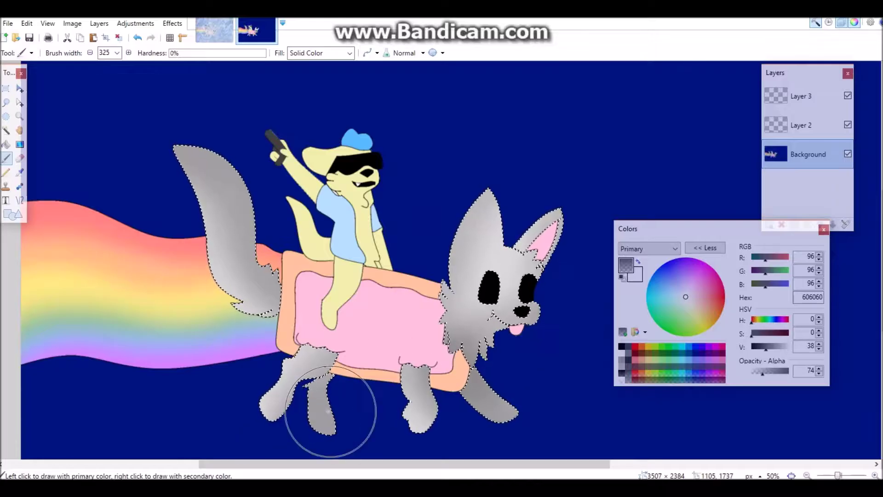
{"action": "left_click_drag", "start_coordinate": [202, 156], "coordinate": [257, 217]}
- Select the orange pastry crust and shade its lower edges with soft brown 9E7862 at opacity 93
{"action": "left_click", "coordinate": [6, 131]}
{"action": "left_click", "coordinate": [303, 272]}
{"action": "key", "text": "k"}
{"action": "left_click", "coordinate": [303, 272]}
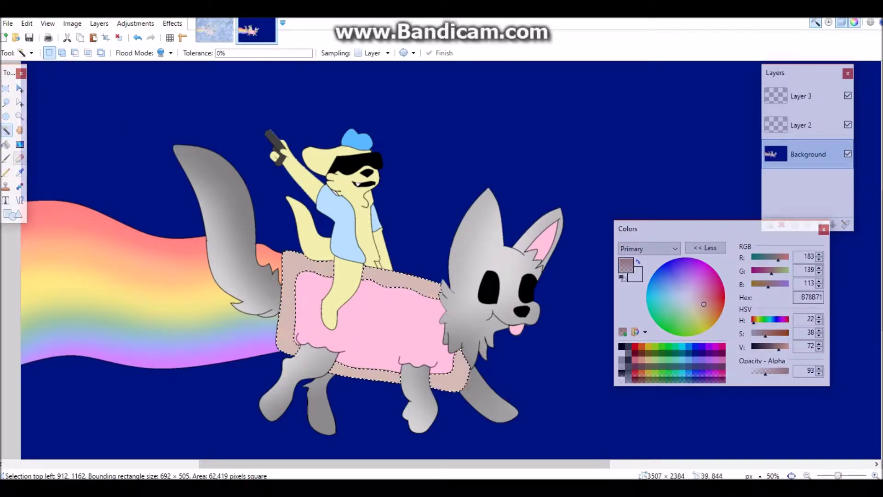
{"action": "left_click", "coordinate": [6, 157]}
{"action": "left_click_drag", "start_coordinate": [532, 404], "coordinate": [267, 351]}
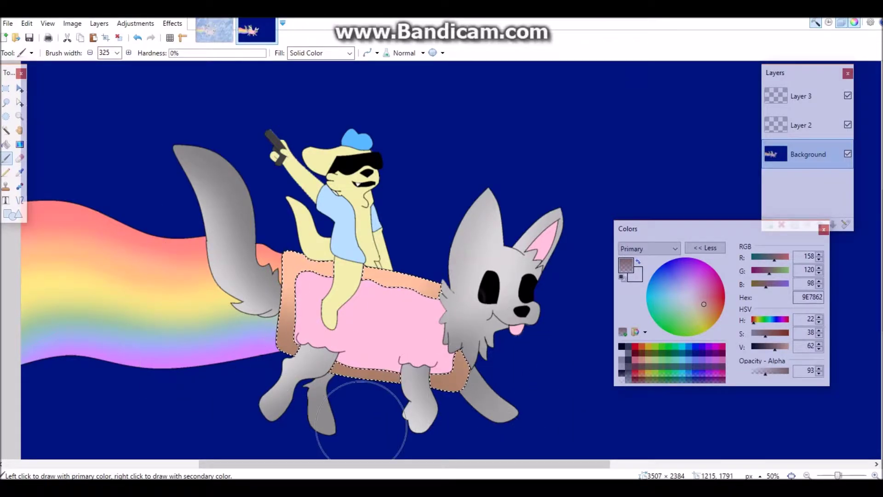
- Select the pink icing, inner ear and tongue, and shade them with soft pink CC94AD at opacity 136
{"action": "left_click", "coordinate": [381, 322]}
{"action": "key", "text": "k"}
{"action": "left_click", "coordinate": [382, 322]}
{"action": "key", "text": "b"}
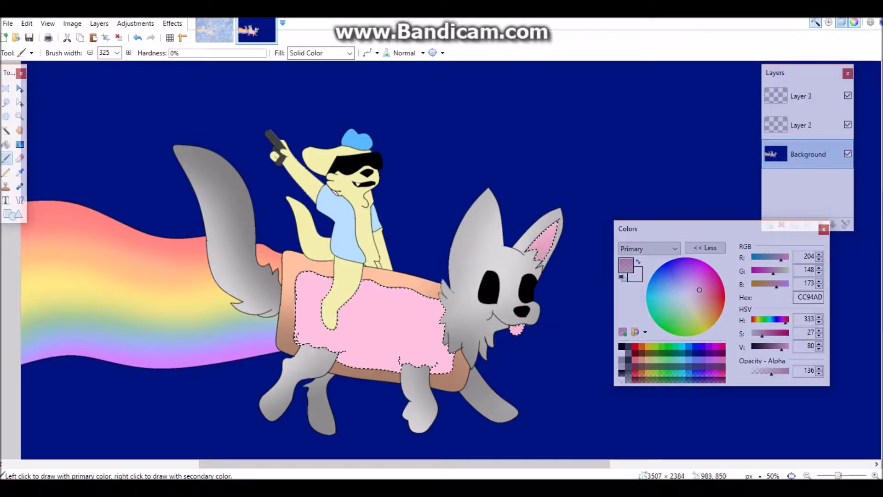
{"action": "key", "text": "s"}
{"action": "key", "text": "b"}
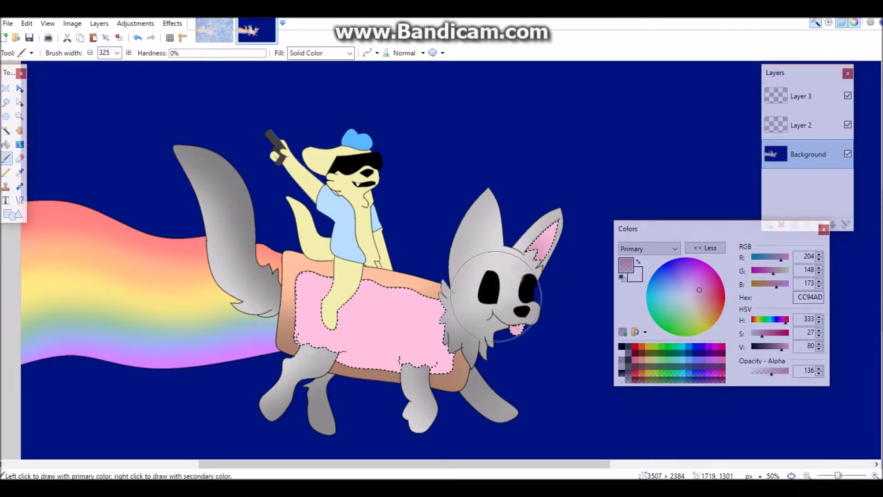
{"action": "key", "text": "s"}
{"action": "key", "text": "b"}
- Check the pencil-colored reference drawing, then open the Daab image and sample golden yellow F3D380 from it
{"action": "key", "text": "ctrl+Tab"}
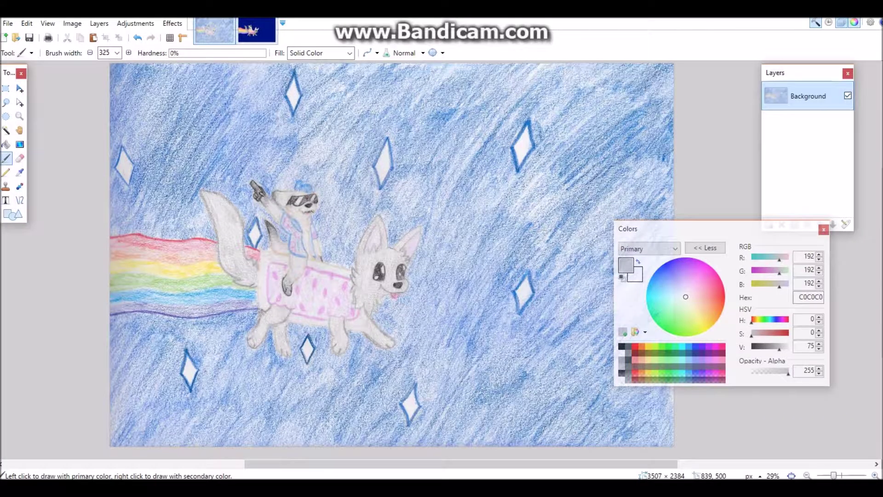
{"action": "key", "text": "ctrl+Tab"}
{"action": "left_click", "coordinate": [17, 38]}
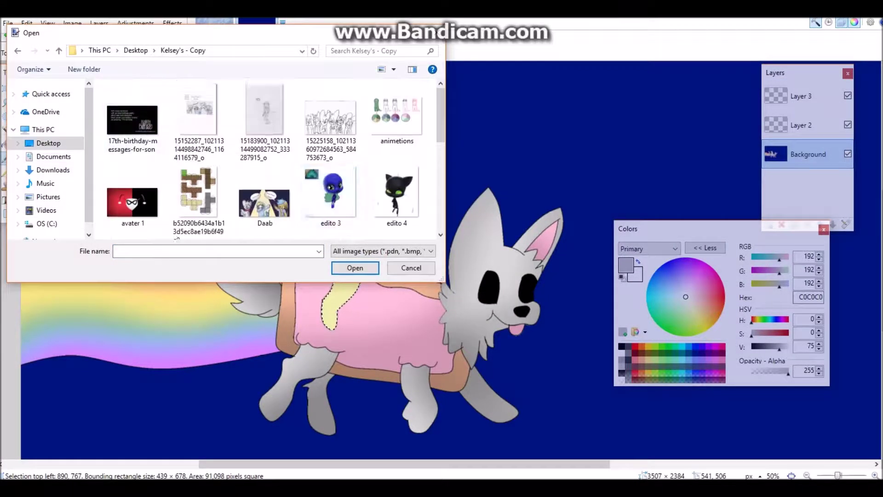
{"action": "double_click", "coordinate": [130, 119]}
{"action": "key", "text": "k"}
{"action": "left_click", "coordinate": [662, 368]}
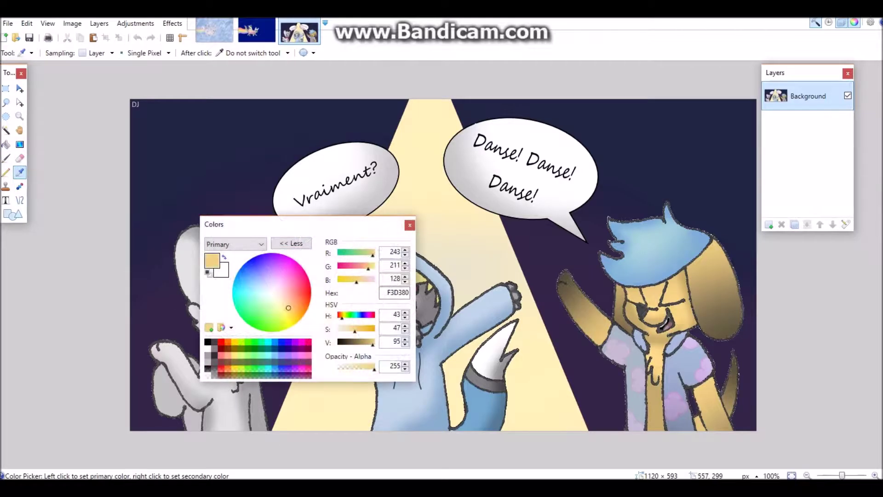
{"action": "left_click_drag", "start_coordinate": [276, 223], "coordinate": [715, 288]}
- Recolor the rider's fur in the drawing with F3D380 and shade it with CEB16D at opacity 116
{"action": "key", "text": "ctrl+shift+Tab"}
{"action": "key", "text": "b"}
{"action": "key", "text": "k"}
{"action": "left_click", "coordinate": [377, 240]}
{"action": "key", "text": "b"}
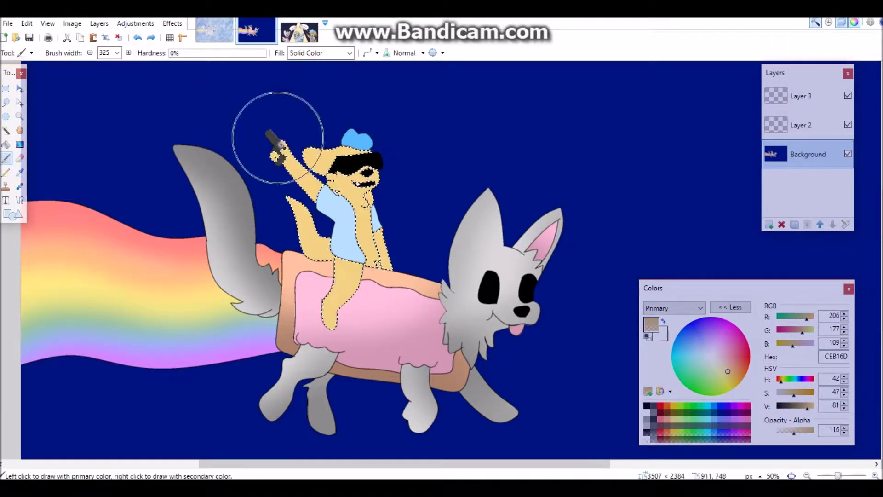
- Select the rider's light blue shirt and shade it with an 80-wide brush in blue-grey 809FB5 at opacity 85
{"action": "left_click", "coordinate": [6, 130]}
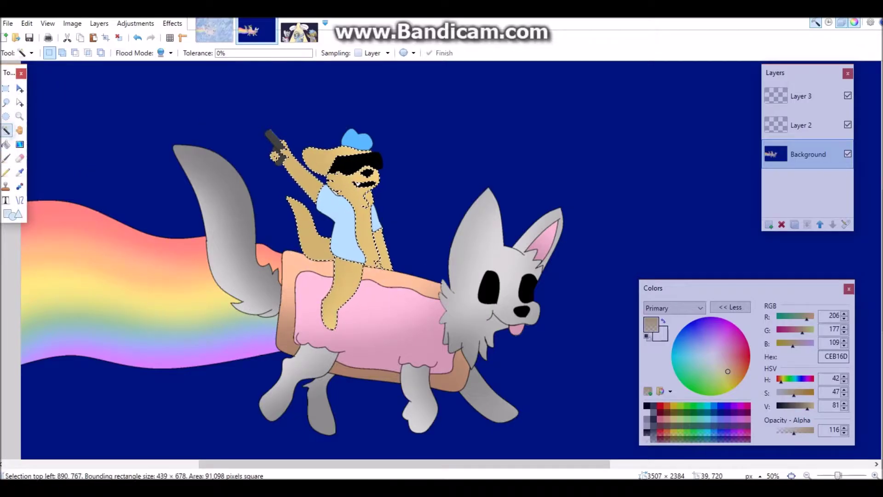
{"action": "left_click", "coordinate": [352, 235]}
{"action": "key", "text": "k"}
{"action": "left_click", "coordinate": [374, 220]}
{"action": "key", "text": "b"}
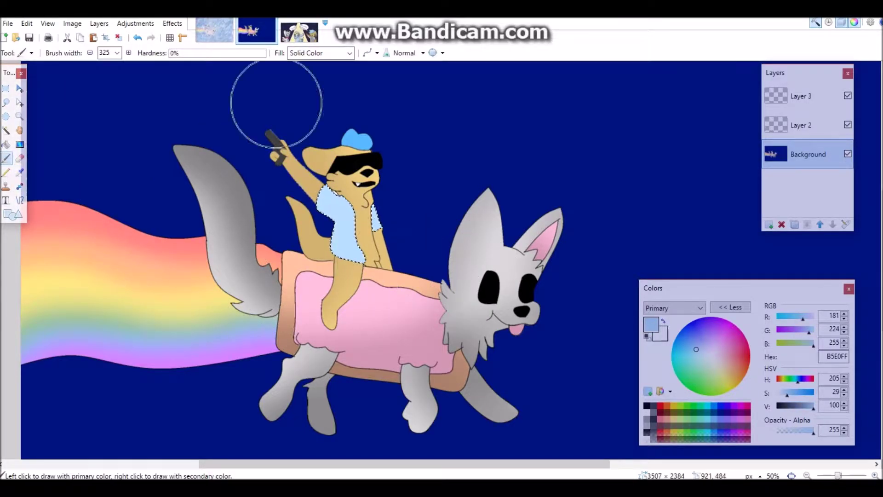
{"action": "scroll", "coordinate": [306, 236], "scroll_direction": "up", "scroll_amount": 2}
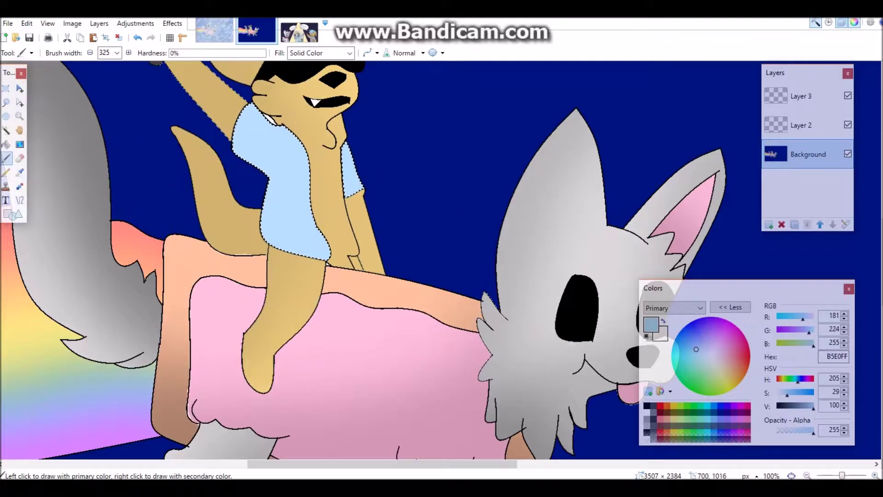
{"action": "key", "text": "k"}
{"action": "left_click_drag", "start_coordinate": [813, 406], "coordinate": [808, 406]}
{"action": "key", "text": "b"}
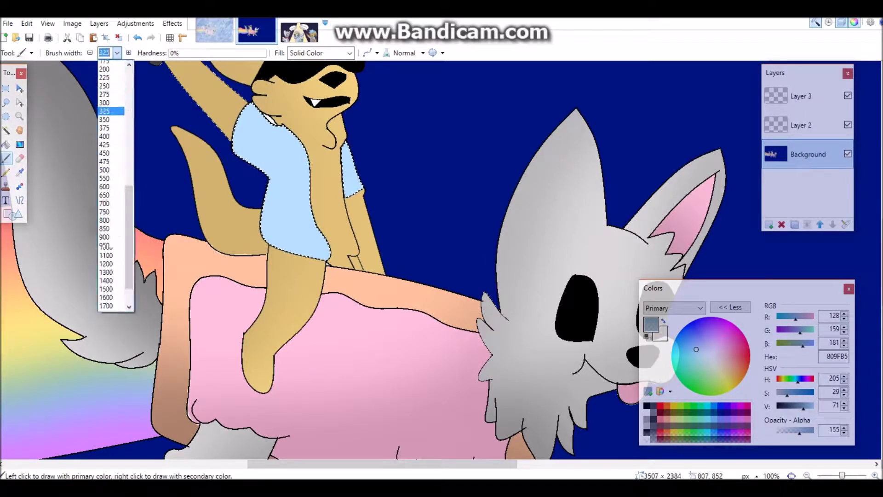
{"action": "left_click_drag", "start_coordinate": [799, 432], "coordinate": [789, 432]}
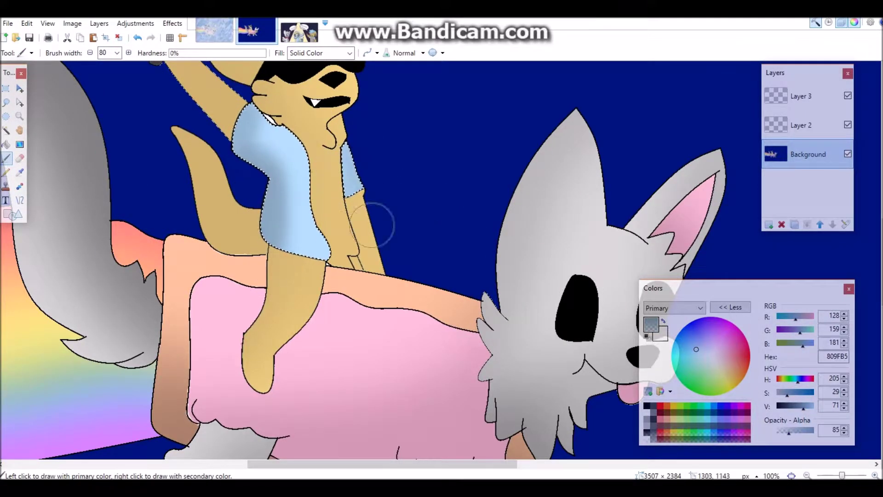
- Fill the small white gap between the rider's neck and shirt collar with the background blue 00137F
{"action": "scroll", "coordinate": [235, 161], "scroll_direction": "up", "scroll_amount": 3}
{"action": "key", "text": "f"}
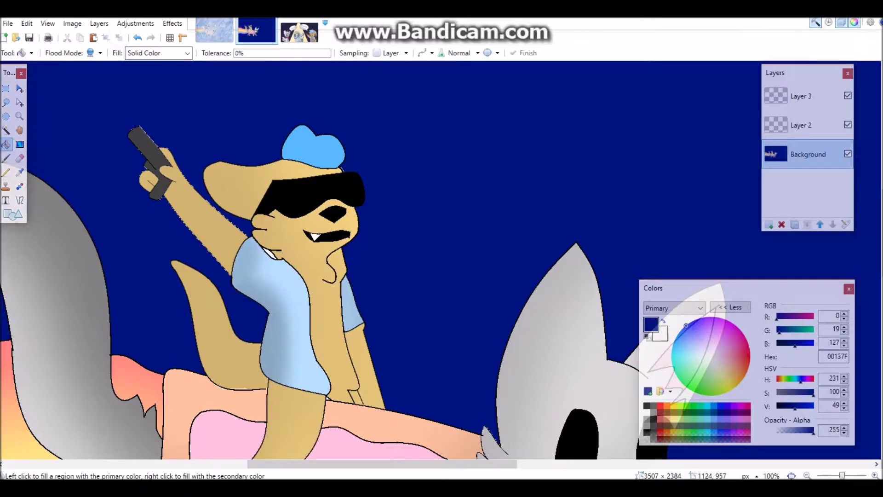
{"action": "left_click", "coordinate": [270, 254]}
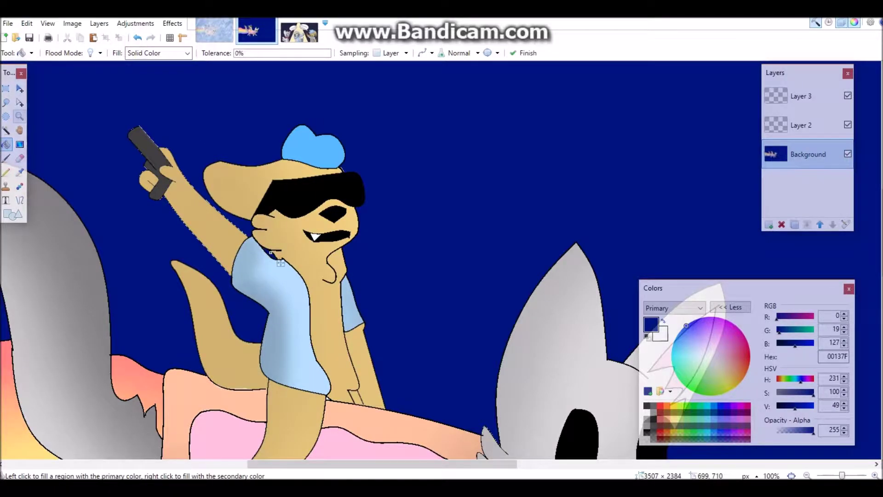
- Select the rider's blue cap and shade it with soft strokes of 346E99 at opacity 58
{"action": "left_click", "coordinate": [6, 130]}
{"action": "left_click", "coordinate": [313, 146]}
{"action": "left_click", "coordinate": [19, 172]}
{"action": "left_click", "coordinate": [312, 147]}
{"action": "left_click", "coordinate": [6, 158]}
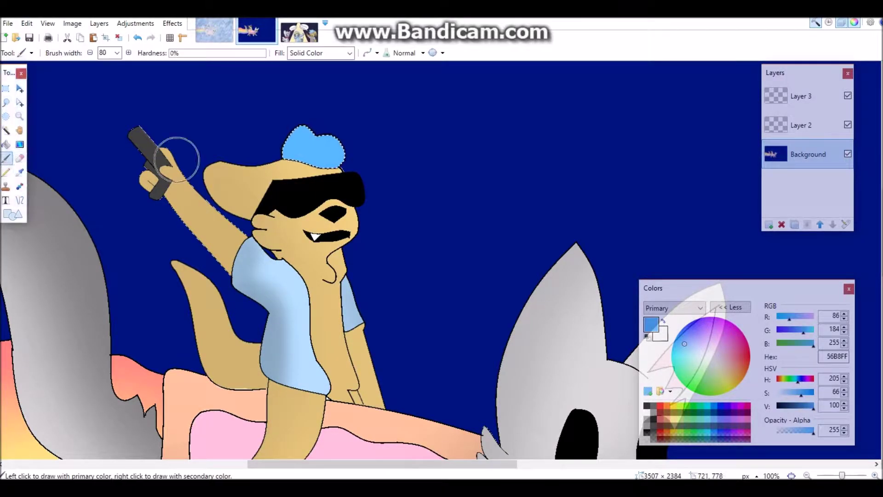
{"action": "left_click", "coordinate": [794, 432]}
{"action": "left_click_drag", "start_coordinate": [326, 147], "coordinate": [292, 174]}
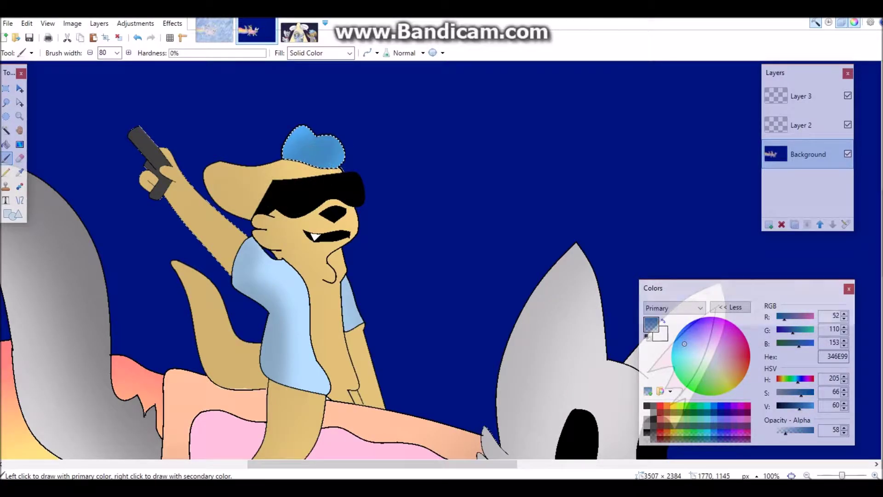
- Select the rider's dark grey gun and brush a soft highlight of grey 777777 at opacity 120 along its barrel
{"action": "left_click", "coordinate": [6, 131]}
{"action": "left_click", "coordinate": [149, 152]}
{"action": "scroll", "coordinate": [149, 152], "scroll_direction": "up", "scroll_amount": 4}
{"action": "key", "text": "k"}
{"action": "left_click", "coordinate": [146, 218]}
{"action": "key", "text": "b"}
{"action": "left_click_drag", "start_coordinate": [137, 202], "coordinate": [80, 201]}
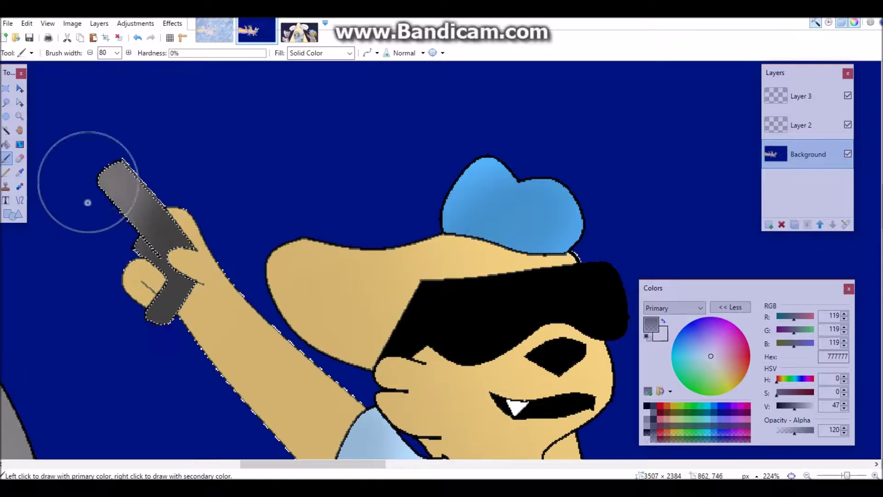
- Select the rider's black sunglasses with the Magic Wand
{"action": "scroll", "coordinate": [529, 280], "scroll_direction": "down", "scroll_amount": 3}
{"action": "key", "text": "s"}
{"action": "scroll", "coordinate": [276, 230], "scroll_direction": "down", "scroll_amount": 2}
{"action": "scroll", "coordinate": [271, 259], "scroll_direction": "up", "scroll_amount": 2}
{"action": "left_click", "coordinate": [271, 258]}
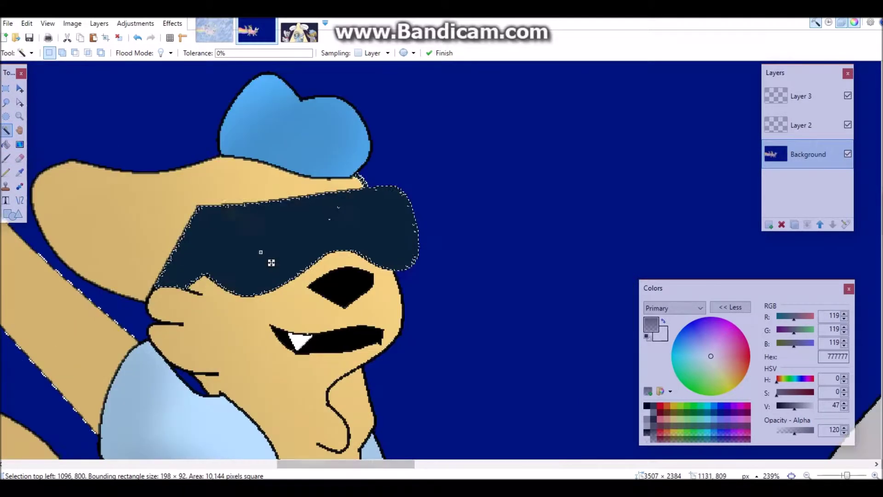
- Try a diagonal highlight stroke on the sunglasses with a 40-wide brush in grey 777777 at opacity 120
{"action": "key", "text": "b"}
{"action": "left_click", "coordinate": [117, 53]}
{"action": "type", "text": "40"}
{"action": "key", "text": "Return"}
{"action": "left_click_drag", "start_coordinate": [291, 212], "coordinate": [234, 267]}
{"action": "left_click", "coordinate": [136, 38]}
- Brush soft diagonal reflections of grey 777777 across the sunglasses with a narrower brush at reduced opacity
{"action": "left_click", "coordinate": [116, 53]}
{"action": "left_click", "coordinate": [107, 157]}
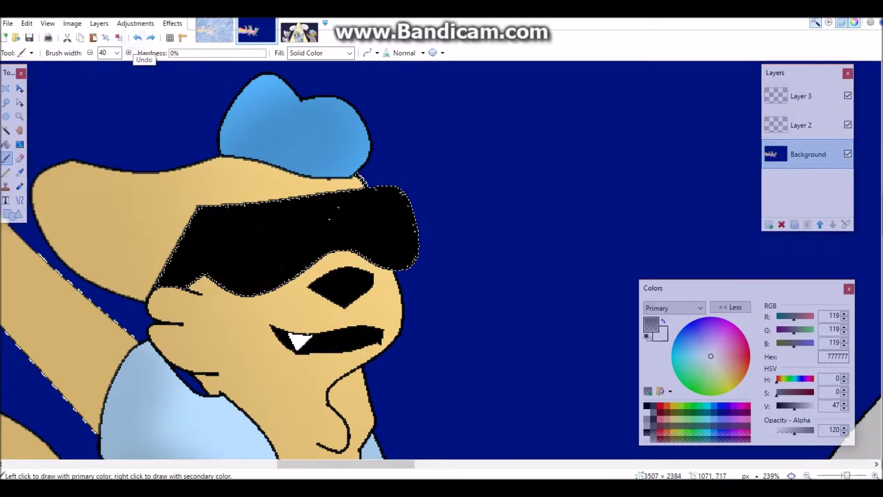
{"action": "left_click_drag", "start_coordinate": [794, 430], "coordinate": [781, 430]}
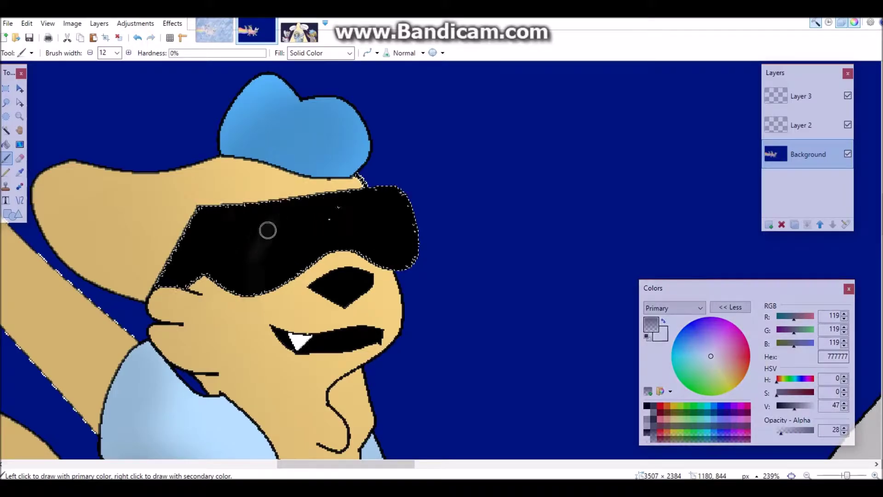
{"action": "left_click", "coordinate": [151, 37]}
{"action": "left_click_drag", "start_coordinate": [780, 431], "coordinate": [784, 431]}
{"action": "key", "text": "ctrl+z"}
{"action": "left_click_drag", "start_coordinate": [274, 210], "coordinate": [244, 264]}
{"action": "left_click", "coordinate": [137, 38]}
{"action": "left_click", "coordinate": [117, 52]}
{"action": "left_click", "coordinate": [110, 148]}
{"action": "left_click", "coordinate": [117, 53]}
{"action": "left_click", "coordinate": [108, 138]}
- Try selecting the rider's tan fur everywhere at once with Global flood mode and 12% tolerance
{"action": "scroll", "coordinate": [341, 271], "scroll_direction": "down", "scroll_amount": 6}
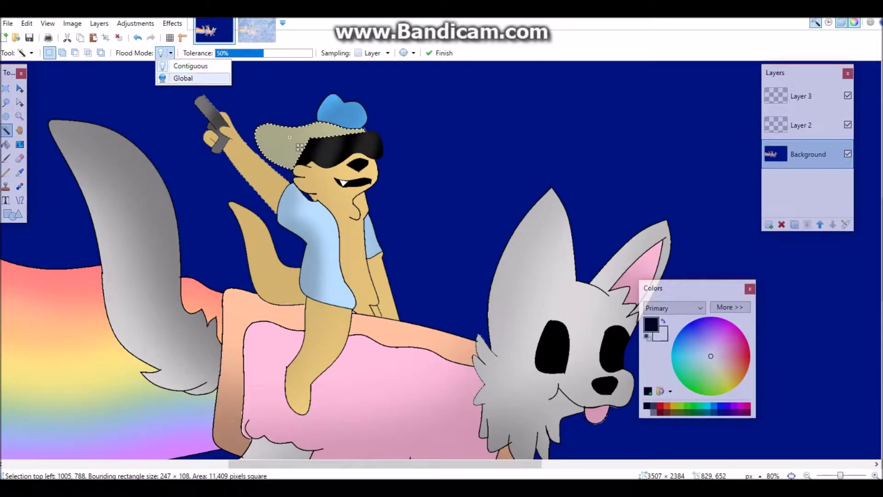
{"action": "key", "text": "Return"}
{"action": "type", "text": "12"}
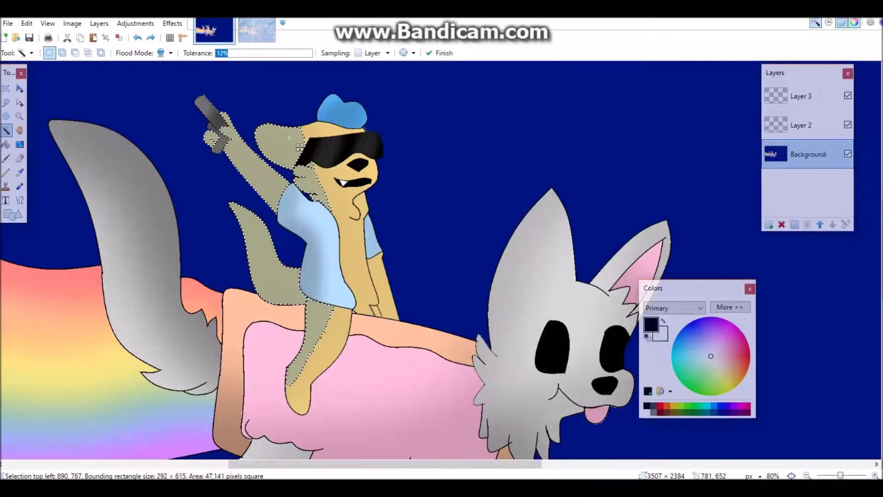
{"action": "left_click", "coordinate": [299, 147]}
- Set the primary colour to black at opacity 78 and open a saved reference picture alongside the drawing
{"action": "left_click", "coordinate": [730, 307]}
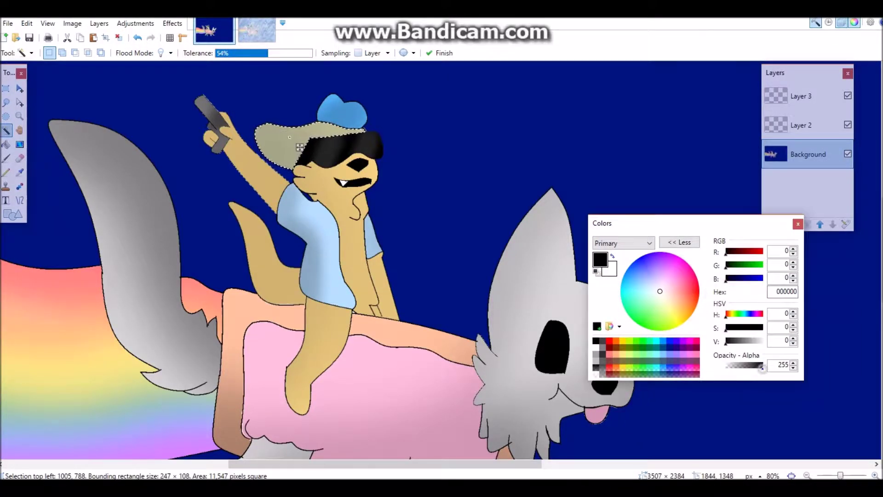
{"action": "left_click_drag", "start_coordinate": [761, 364], "coordinate": [737, 365]}
{"action": "key", "text": "b"}
{"action": "key", "text": "ctrl+o"}
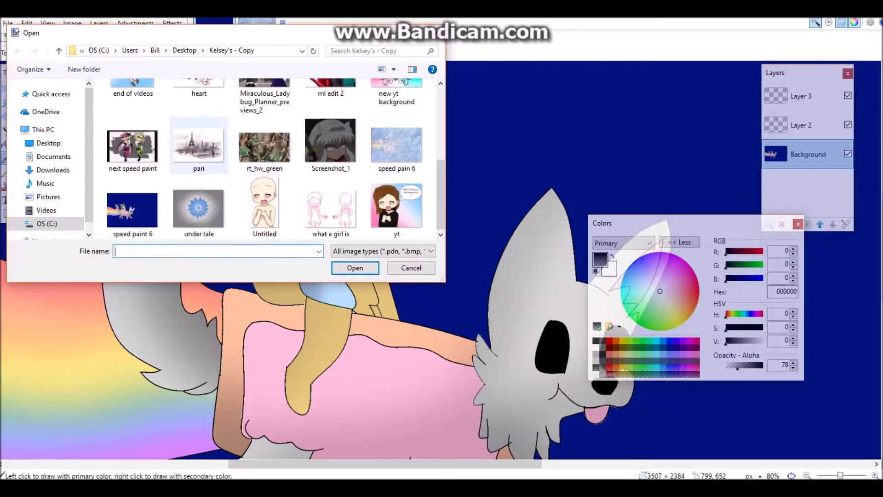
{"action": "scroll", "coordinate": [271, 166], "scroll_direction": "down", "scroll_amount": 5}
{"action": "left_click", "coordinate": [256, 187]}
{"action": "left_click", "coordinate": [355, 268]}
- Brush a soft black gradient onto the tip of the rider's selected ear
{"action": "left_click_drag", "start_coordinate": [602, 223], "coordinate": [14, 66]}
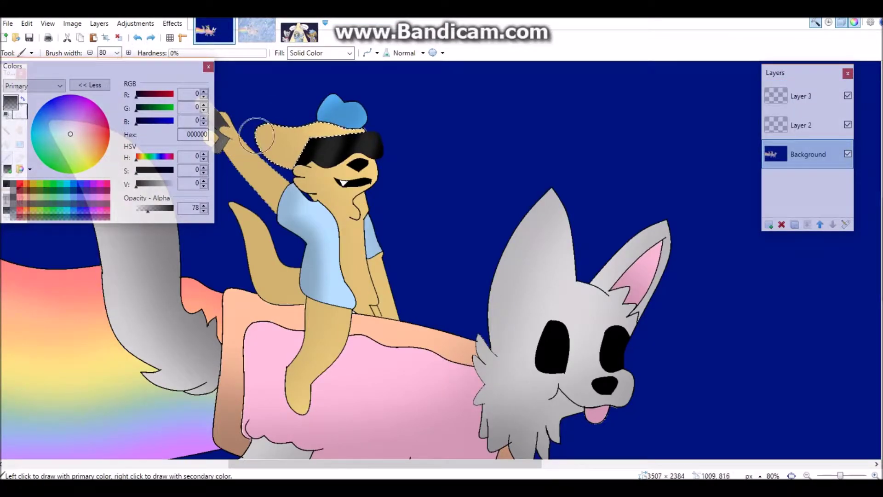
{"action": "left_click_drag", "start_coordinate": [237, 90], "coordinate": [228, 81]}
{"action": "left_click_drag", "start_coordinate": [113, 72], "coordinate": [775, 66]}
- Select the rider's raised arm and thumb and darken the hand with a soft 200-wide brush at opacity 78
{"action": "left_click", "coordinate": [6, 130]}
{"action": "left_click", "coordinate": [272, 183]}
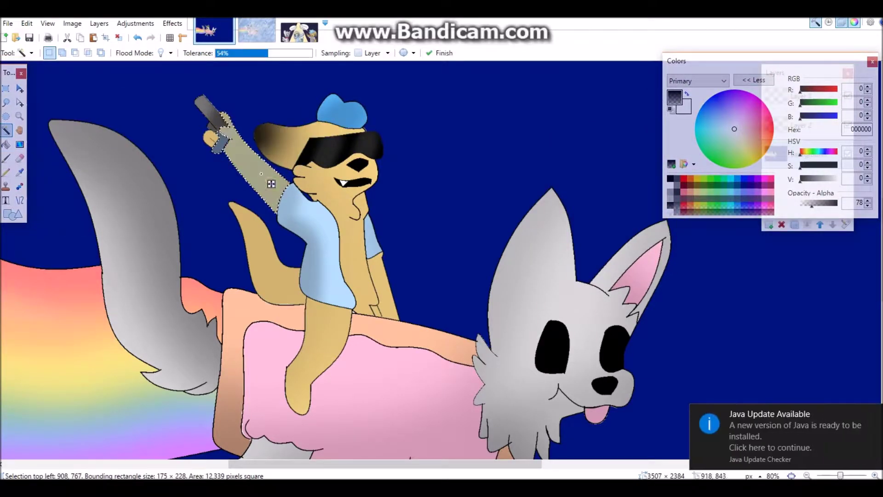
{"action": "key", "text": "b"}
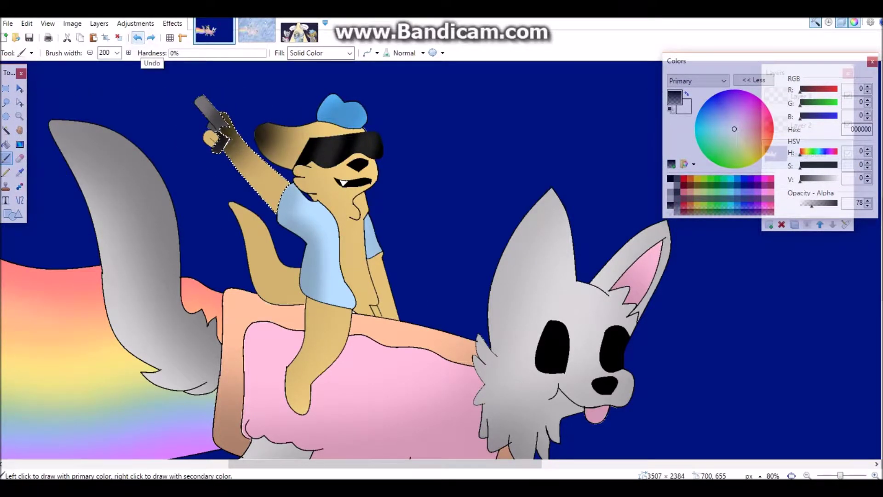
{"action": "left_click_drag", "start_coordinate": [221, 138], "coordinate": [207, 128]}
{"action": "key", "text": "s"}
{"action": "left_click", "coordinate": [211, 138]}
{"action": "key", "text": "b"}
{"action": "key", "text": "s"}
{"action": "left_click", "coordinate": [211, 139]}
- Select the rider's tail and lowered arm in turn and darken the tail tip and hand with soft strokes
{"action": "left_click", "coordinate": [257, 267]}
{"action": "key", "text": "b"}
{"action": "mouse_move", "coordinate": [227, 276]}
{"action": "left_mouse_down"}
{"action": "mouse_move", "coordinate": [227, 203]}
{"action": "mouse_move", "coordinate": [239, 228]}
{"action": "left_mouse_up"}
{"action": "key", "text": "s"}
{"action": "left_click", "coordinate": [381, 304]}
{"action": "key", "text": "b"}
- Select the rider's leg and darken the foot with a soft 200-wide brush in 4C4C4C at opacity 78
{"action": "key", "text": "s"}
{"action": "left_click", "coordinate": [322, 331]}
{"action": "key", "text": "b"}
{"action": "mouse_move", "coordinate": [304, 350]}
{"action": "left_mouse_down"}
{"action": "mouse_move", "coordinate": [295, 368]}
{"action": "mouse_move", "coordinate": [302, 384]}
{"action": "left_mouse_up"}
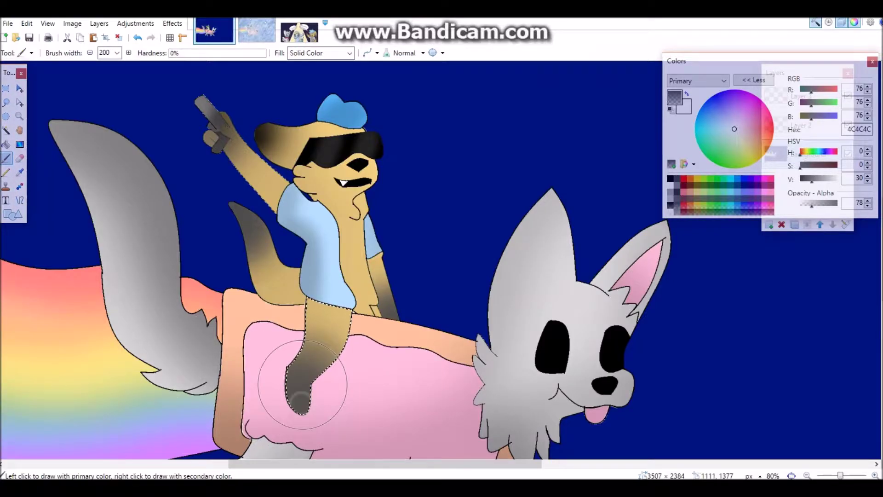
- Select the pink icing on the animal's pastry body
{"action": "scroll", "coordinate": [442, 299], "scroll_direction": "down", "scroll_amount": 5}
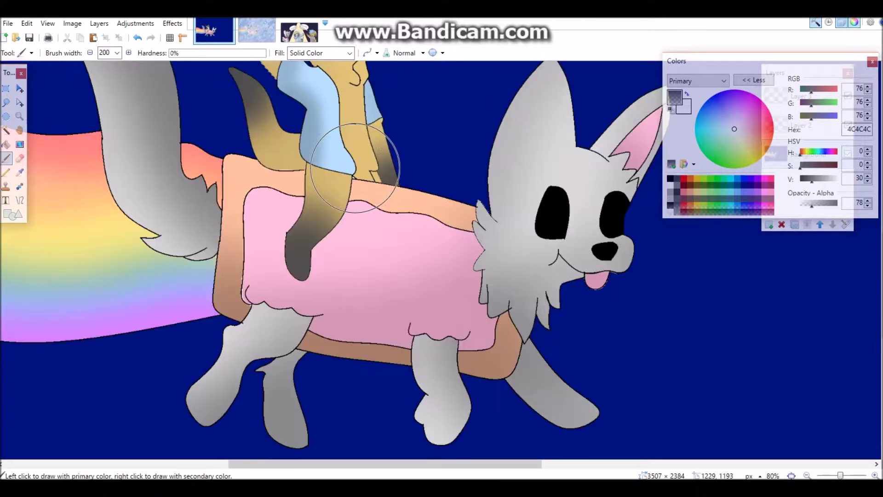
{"action": "key", "text": "s"}
{"action": "left_click", "coordinate": [429, 270]}
- Try drawing short lime B6FF00 sprinkle lines on the icing at opacity 82, widening the line to 8
{"action": "key", "text": "o"}
{"action": "left_click", "coordinate": [149, 53]}
{"action": "left_click", "coordinate": [140, 76]}
{"action": "left_click", "coordinate": [704, 179]}
{"action": "left_click_drag", "start_coordinate": [467, 219], "coordinate": [456, 228]}
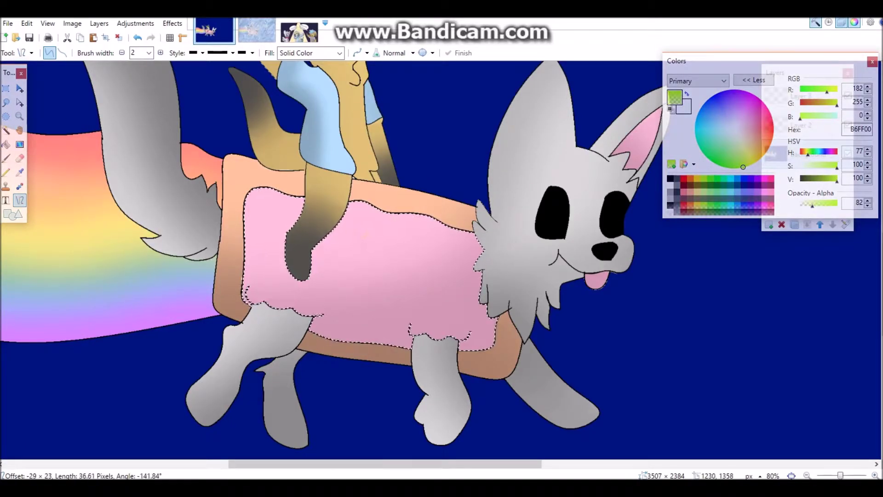
{"action": "key", "text": "Return"}
{"action": "left_click", "coordinate": [160, 53]}
{"action": "left_click", "coordinate": [160, 52]}
{"action": "left_click", "coordinate": [161, 53]}
{"action": "left_click", "coordinate": [160, 52]}
{"action": "left_click", "coordinate": [160, 52]}
{"action": "left_click", "coordinate": [160, 52]}
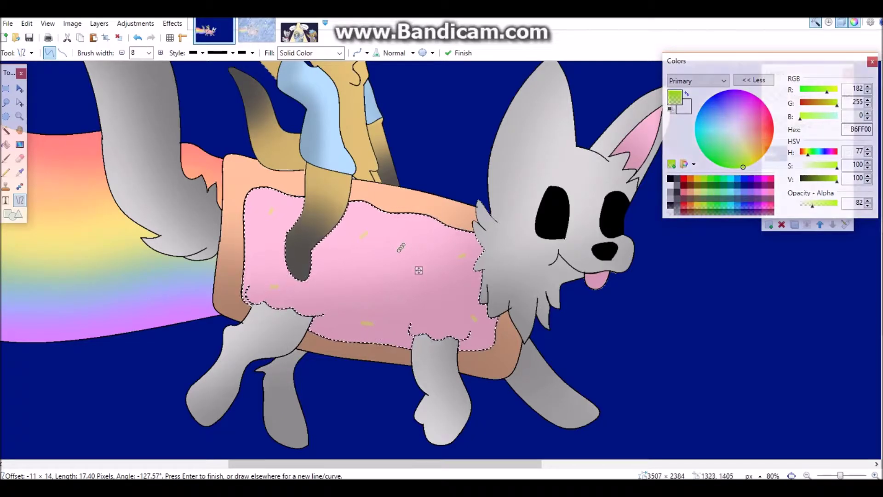
- Try adding short cyan 00FFFF sprinkle lines, 8 wide at opacity 97, to the icing
{"action": "left_click_drag", "start_coordinate": [379, 273], "coordinate": [391, 275]}
{"action": "left_click", "coordinate": [694, 129]}
{"action": "left_click", "coordinate": [814, 203]}
{"action": "left_click_drag", "start_coordinate": [290, 291], "coordinate": [296, 292]}
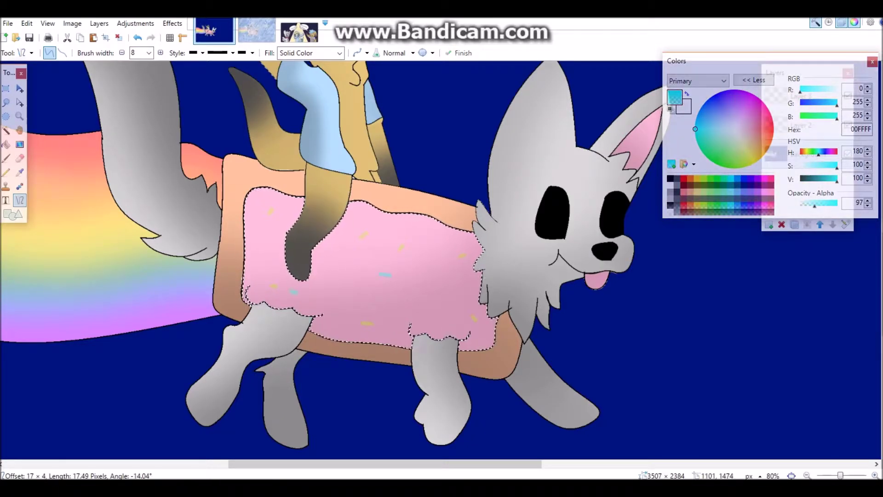
- Undo the lime and cyan sprinkle lines on the icing
{"action": "key", "text": "ctrl+z"}
{"action": "key", "text": "ctrl+z"}
{"action": "key", "text": "ctrl+z"}
{"action": "key", "text": "ctrl+z"}
{"action": "key", "text": "ctrl+z"}
{"action": "key", "text": "ctrl+z"}
{"action": "key", "text": "ctrl+z"}
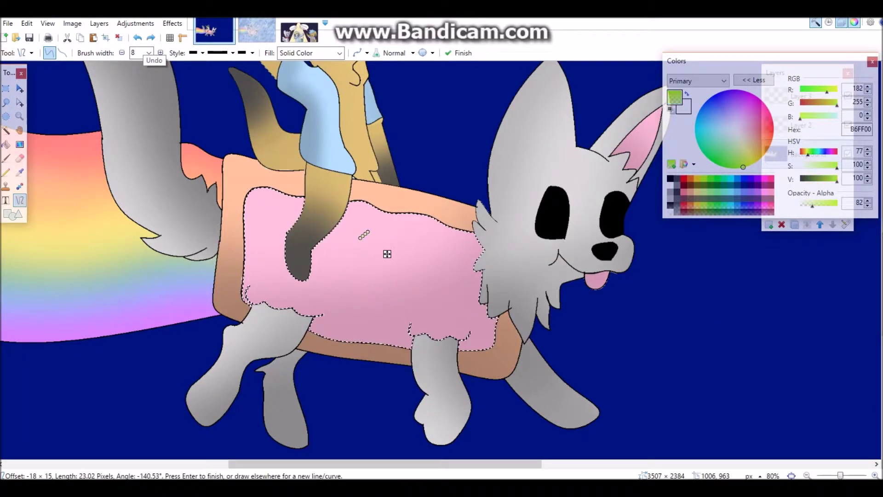
{"action": "key", "text": "ctrl+z"}
- Dot the icing with darker pink D1558D spots at opacity 116, using 14-wide and 20-wide soft brushes
{"action": "key", "text": "k"}
{"action": "left_click", "coordinate": [388, 313]}
{"action": "left_click", "coordinate": [258, 245]}
{"action": "key", "text": "b"}
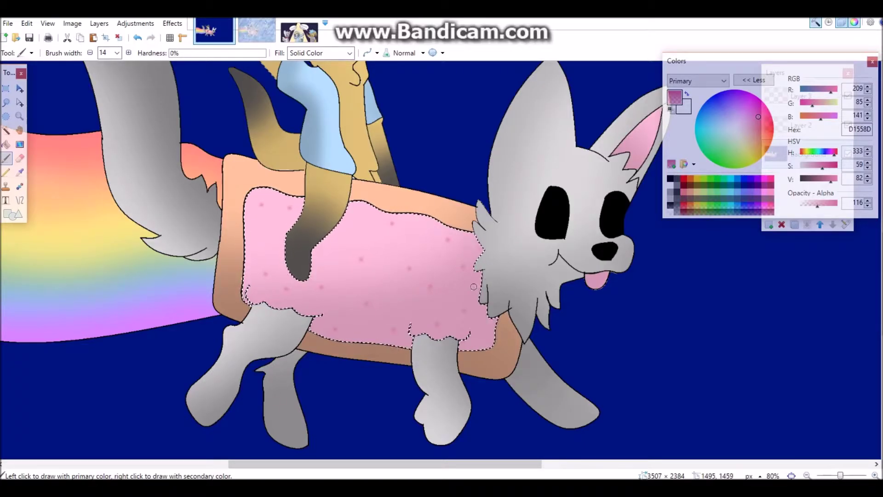
{"action": "left_click", "coordinate": [128, 52]}
{"action": "left_click", "coordinate": [129, 53]}
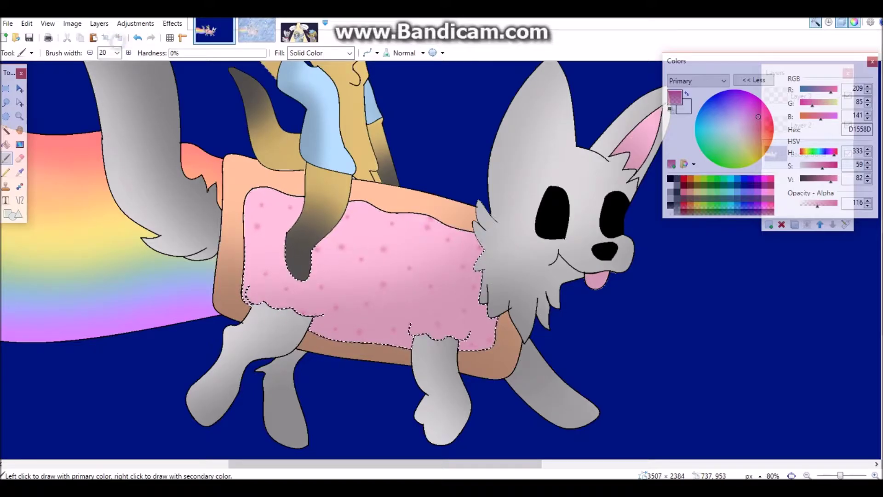
- Draw a slightly tilted filled white ellipse, about 27 × 72 px, as the upper highlight in the animal's nearer eye
{"action": "key", "text": "z"}
{"action": "scroll", "coordinate": [276, 295], "scroll_direction": "down", "scroll_amount": 4}
{"action": "scroll", "coordinate": [276, 294], "scroll_direction": "up", "scroll_amount": 4}
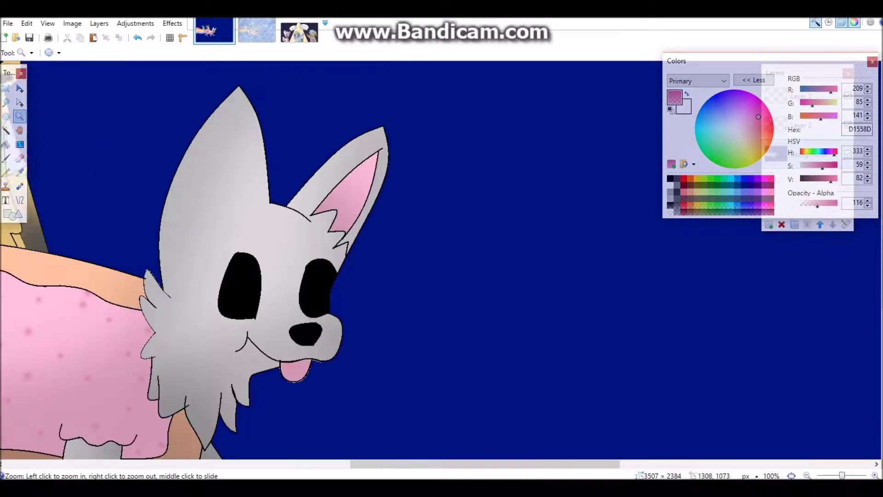
{"action": "scroll", "coordinate": [225, 294], "scroll_direction": "up", "scroll_amount": 3}
{"action": "left_click", "coordinate": [14, 214]}
{"action": "left_click", "coordinate": [102, 53]}
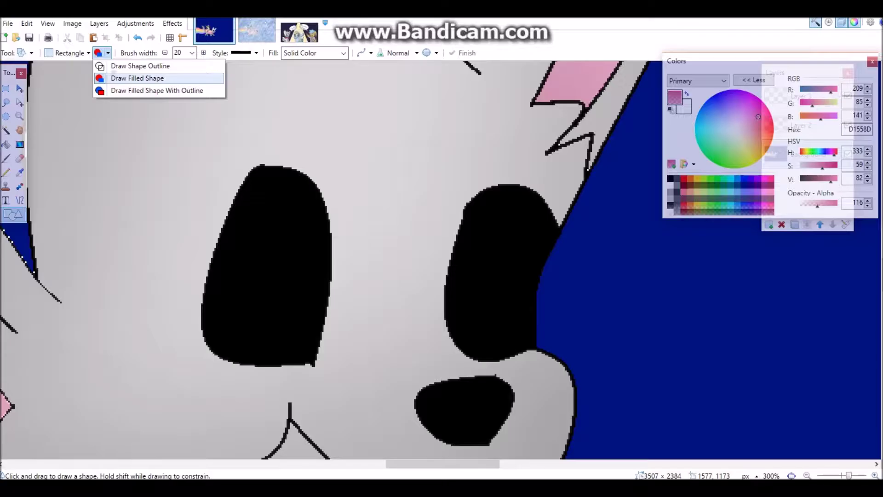
{"action": "left_click", "coordinate": [138, 78]}
{"action": "key", "text": "o"}
{"action": "key", "text": "o"}
{"action": "left_click", "coordinate": [670, 185]}
{"action": "mouse_move", "coordinate": [281, 178]}
{"action": "left_mouse_down"}
{"action": "mouse_move", "coordinate": [336, 307]}
{"action": "mouse_move", "coordinate": [337, 294]}
{"action": "left_mouse_up"}
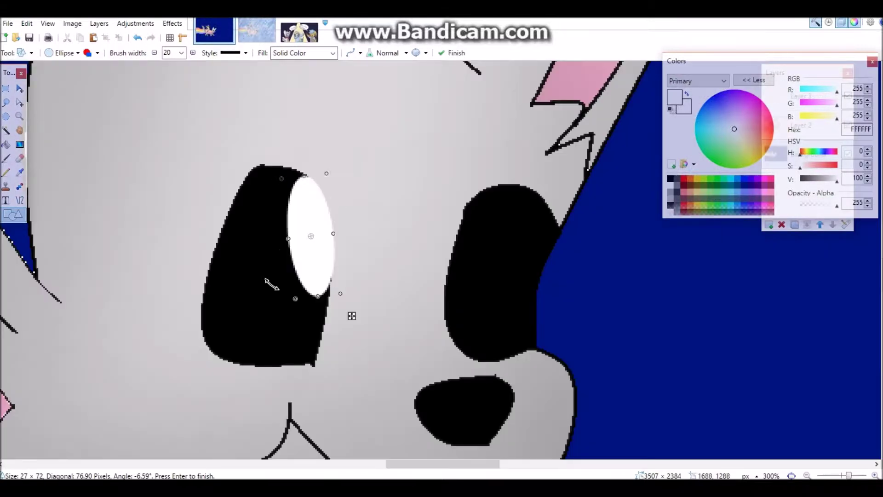
- Add small filled white ellipses low in both of the animal's eyes, the far one about 19 × 27 px
{"action": "left_click_drag", "start_coordinate": [203, 264], "coordinate": [226, 388]}
{"action": "left_click_drag", "start_coordinate": [453, 279], "coordinate": [516, 354]}
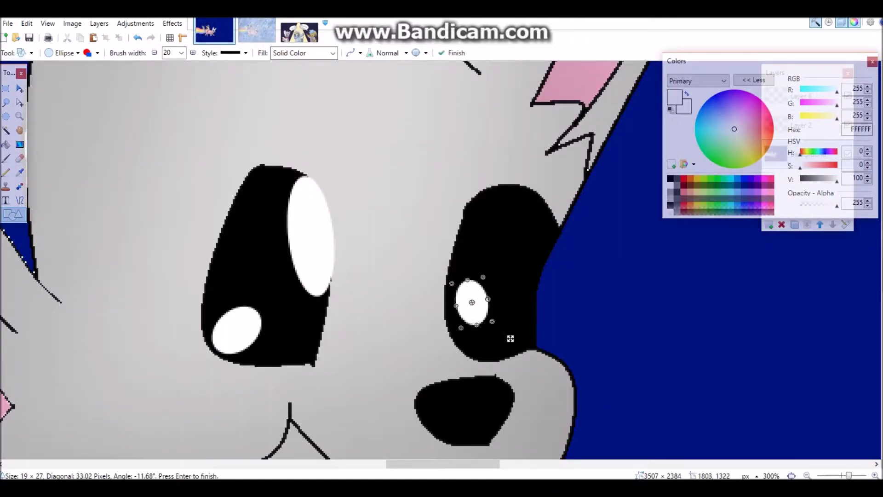
{"action": "mouse_move", "coordinate": [518, 194]}
{"action": "left_mouse_down"}
{"action": "mouse_move", "coordinate": [561, 286]}
{"action": "mouse_move", "coordinate": [520, 258]}
{"action": "left_mouse_up"}
{"action": "key", "text": "ctrl+z"}
- Outline the far eye's upper highlight with white curved lines 3 wide along the eye's outer edge
{"action": "key", "text": "o"}
{"action": "left_click_drag", "start_coordinate": [532, 191], "coordinate": [529, 291]}
{"action": "left_click", "coordinate": [148, 53]}
{"action": "left_click", "coordinate": [138, 88]}
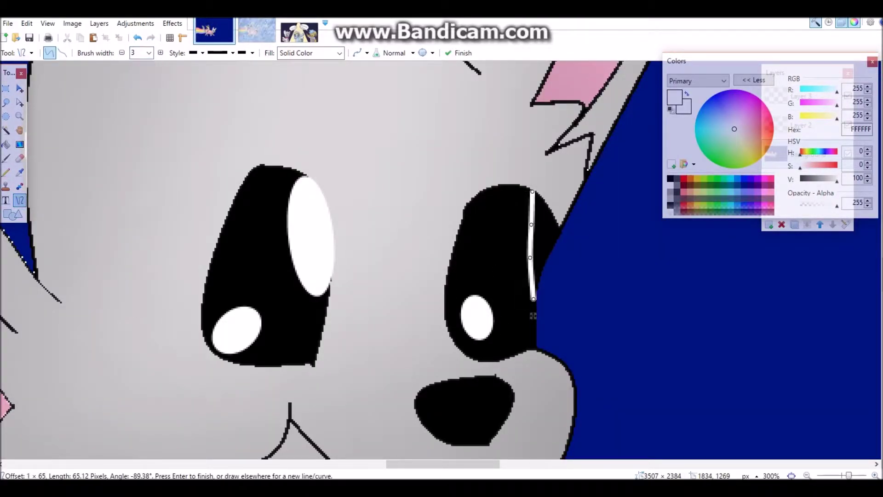
{"action": "key", "text": "Return"}
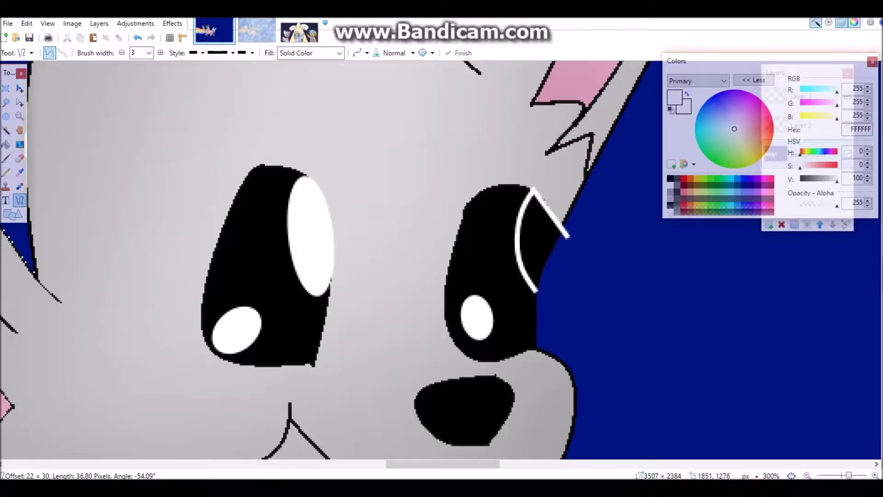
- Fill the far eye's outlined highlight with white, using a 100% hard brush and a width of 2 for the edges
{"action": "key", "text": "b"}
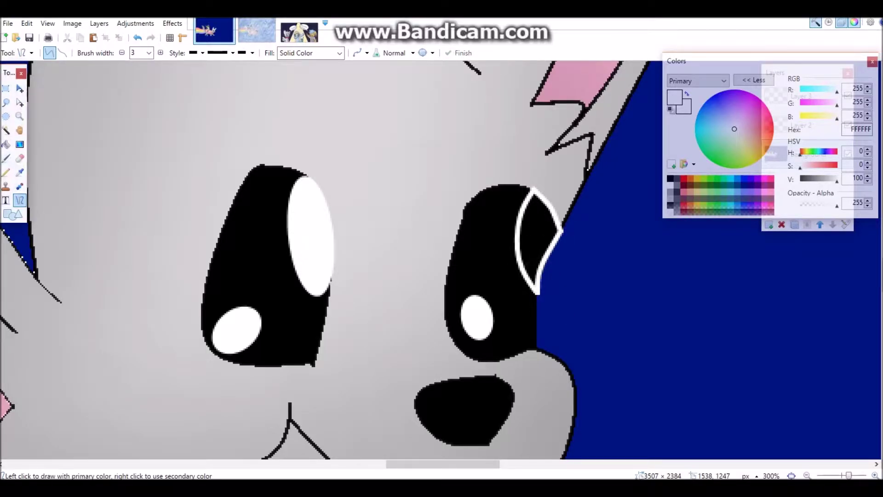
{"action": "scroll", "coordinate": [646, 243], "scroll_direction": "up", "scroll_amount": 5}
{"action": "left_click_drag", "start_coordinate": [315, 138], "coordinate": [316, 148]}
{"action": "left_click", "coordinate": [264, 52]}
{"action": "mouse_move", "coordinate": [304, 106]}
{"action": "left_mouse_down"}
{"action": "mouse_move", "coordinate": [289, 262]}
{"action": "mouse_move", "coordinate": [321, 263]}
{"action": "left_mouse_up"}
{"action": "left_click", "coordinate": [117, 53]}
{"action": "left_click", "coordinate": [104, 73]}
{"action": "left_click_drag", "start_coordinate": [309, 301], "coordinate": [317, 344]}
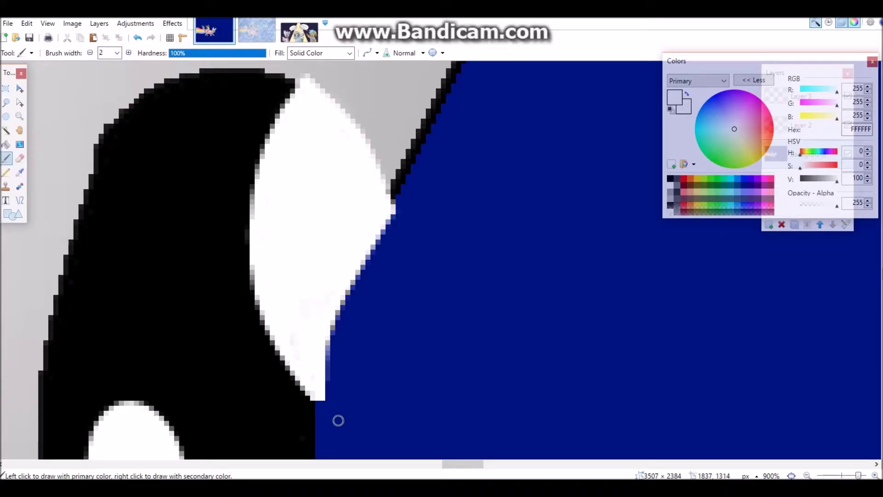
- Select the dark blue background around the characters and sample its colour 00137F
{"action": "key", "text": "z"}
{"action": "scroll", "coordinate": [344, 408], "scroll_direction": "down", "scroll_amount": 16}
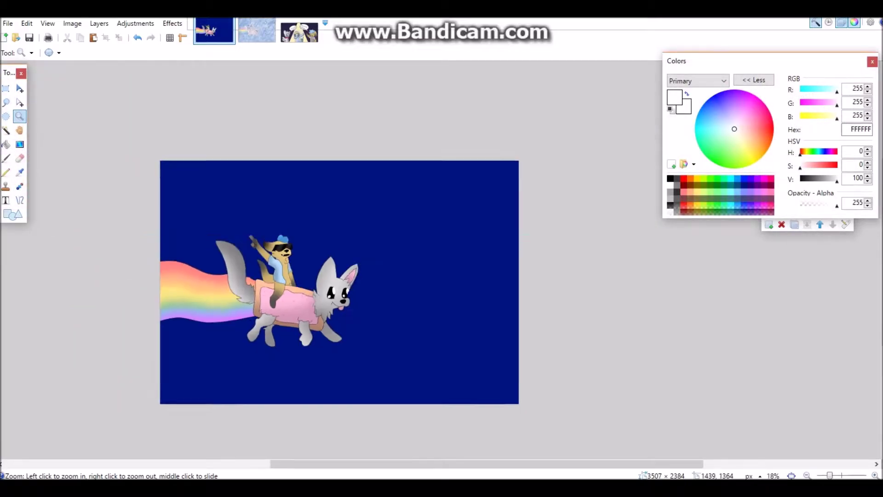
{"action": "scroll", "coordinate": [305, 299], "scroll_direction": "up", "scroll_amount": 2}
{"action": "key", "text": "s"}
{"action": "left_click", "coordinate": [193, 140]}
{"action": "key", "text": "k"}
{"action": "left_click", "coordinate": [233, 165]}
- Darken the background's outer edges with a 700-wide brush at 0% hardness in 000316, opacity 93
{"action": "key", "text": "b"}
{"action": "left_click", "coordinate": [118, 52]}
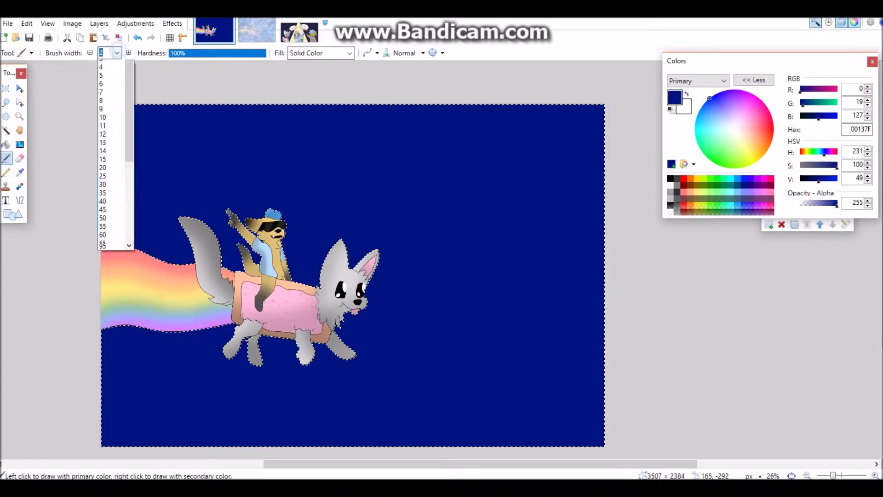
{"action": "scroll", "coordinate": [115, 82], "scroll_direction": "down", "scroll_amount": 5}
{"action": "left_click", "coordinate": [107, 198]}
{"action": "left_click_drag", "start_coordinate": [265, 53], "coordinate": [169, 53]}
{"action": "left_click", "coordinate": [809, 179]}
{"action": "left_click_drag", "start_coordinate": [837, 203], "coordinate": [814, 203]}
{"action": "mouse_move", "coordinate": [593, 368]}
{"action": "left_mouse_down"}
{"action": "mouse_move", "coordinate": [592, 98]}
{"action": "mouse_move", "coordinate": [537, 386]}
{"action": "mouse_move", "coordinate": [635, 154]}
{"action": "mouse_move", "coordinate": [504, 85]}
{"action": "mouse_move", "coordinate": [197, 423]}
{"action": "mouse_move", "coordinate": [438, 138]}
{"action": "left_mouse_up"}
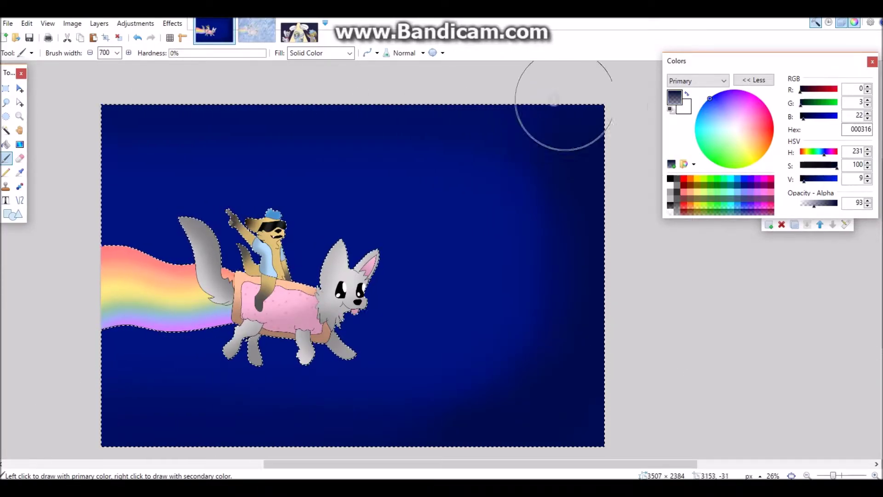
- Select the rainbow trail, set its lightness to -8 with Hue / Saturation, and deselect it
{"action": "left_click", "coordinate": [803, 228]}
{"action": "left_click_drag", "start_coordinate": [782, 66], "coordinate": [781, 276]}
{"action": "scroll", "coordinate": [154, 345], "scroll_direction": "up", "scroll_amount": 1}
{"action": "key", "text": "s"}
{"action": "left_click", "coordinate": [130, 267]}
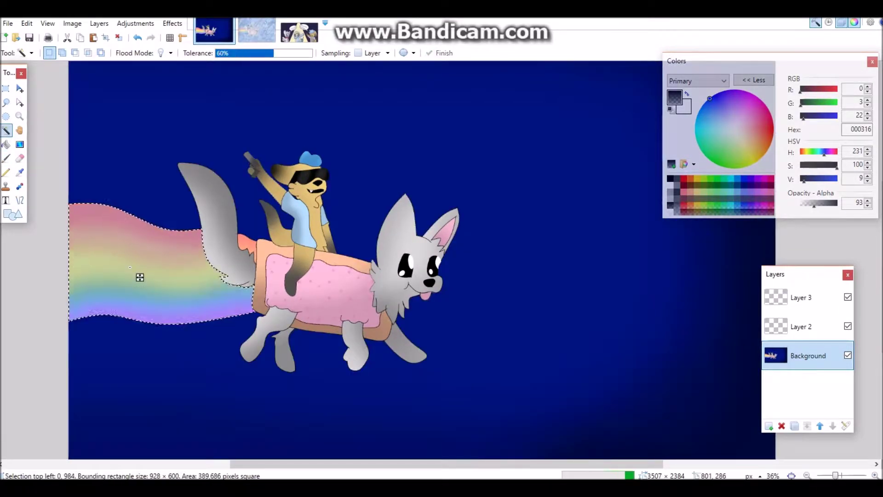
{"action": "left_click", "coordinate": [170, 53]}
{"action": "left_click", "coordinate": [179, 64]}
{"action": "left_click", "coordinate": [135, 23]}
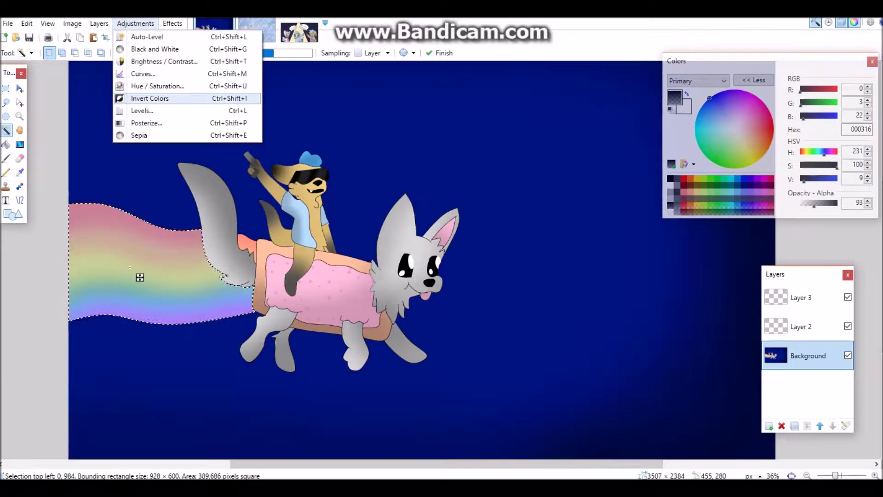
{"action": "left_click", "coordinate": [144, 86]}
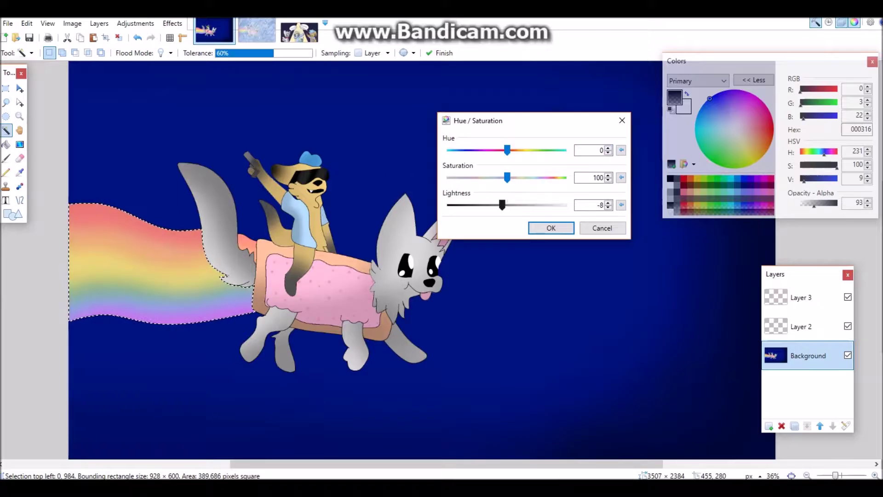
{"action": "key", "text": "Escape"}
{"action": "key", "text": "ctrl+d"}
- Draw small translucent white filled diamonds as stars in the background above the rainbow trail
{"action": "key", "text": "o"}
{"action": "left_click", "coordinate": [94, 53]}
{"action": "left_click", "coordinate": [115, 91]}
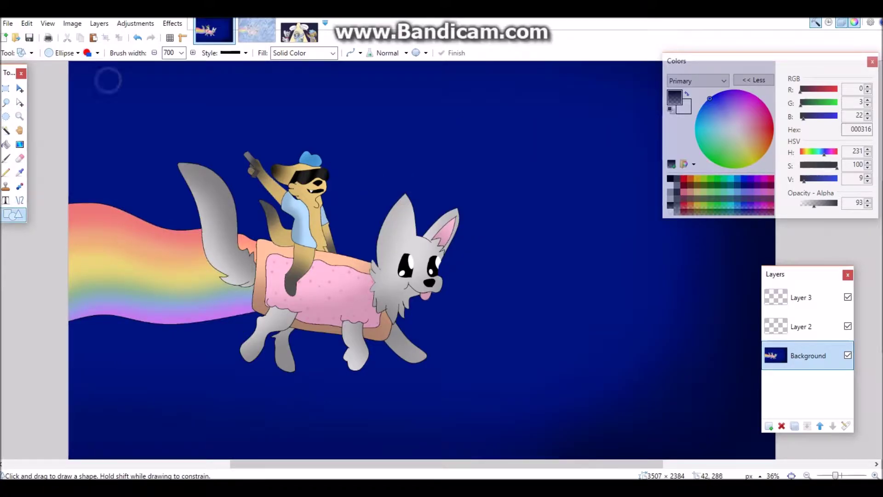
{"action": "left_click", "coordinate": [73, 53]}
{"action": "left_click", "coordinate": [112, 110]}
{"action": "left_click", "coordinate": [88, 53]}
{"action": "left_click", "coordinate": [108, 80]}
{"action": "left_click", "coordinate": [190, 53]}
{"action": "left_click", "coordinate": [180, 69]}
{"action": "key", "text": "x"}
{"action": "left_click_drag", "start_coordinate": [399, 135], "coordinate": [415, 160]}
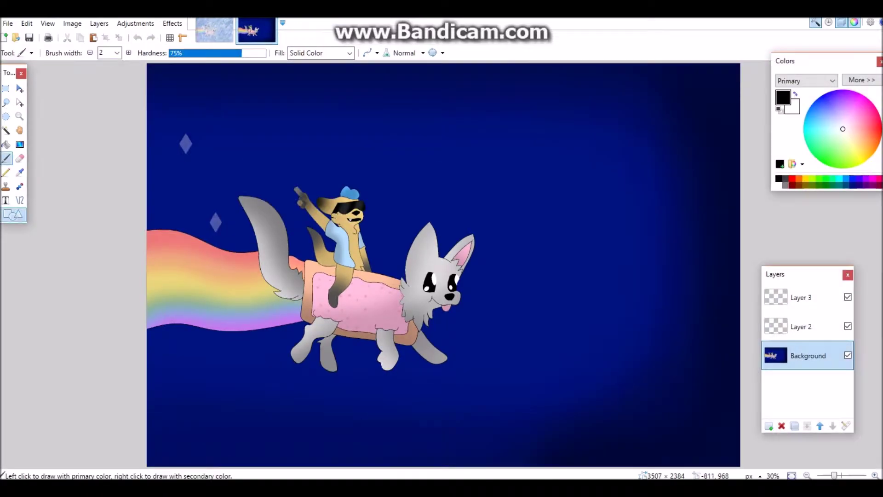
- Draw more small translucent white diamonds in the dark blue background above the rider
{"action": "left_click", "coordinate": [760, 71]}
{"action": "key", "text": "x"}
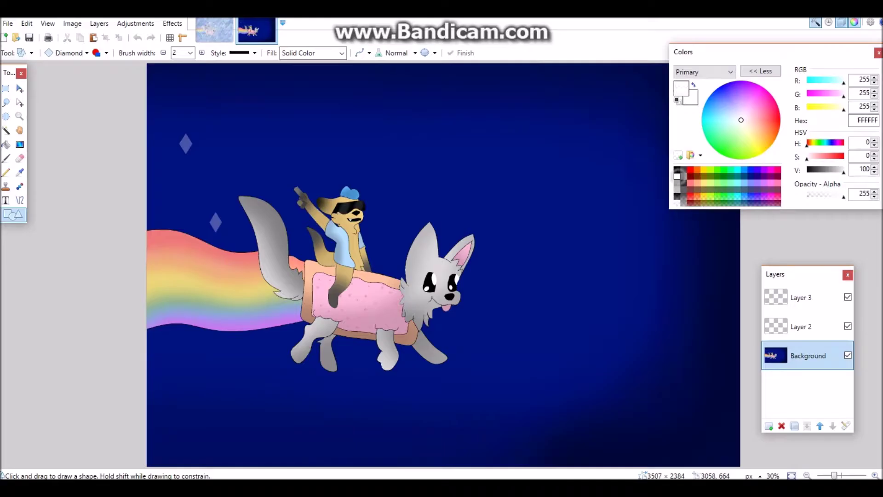
{"action": "left_click_drag", "start_coordinate": [296, 146], "coordinate": [307, 169]}
- Create a new blank image measuring 3507 × 2384 pixels for the star pattern
{"action": "key", "text": "ctrl+n"}
{"action": "key", "text": "Escape"}
{"action": "key", "text": "s"}
{"action": "key", "text": "ctrl+a"}
{"action": "key", "text": "ctrl+n"}
{"action": "key", "text": "Return"}
- Erase the new image's entire white fill to transparency with a large eraser
{"action": "key", "text": "e"}
{"action": "left_click", "coordinate": [117, 53]}
{"action": "left_click", "coordinate": [115, 239]}
{"action": "mouse_move", "coordinate": [152, 200]}
{"action": "left_mouse_down"}
{"action": "mouse_move", "coordinate": [667, 200]}
{"action": "mouse_move", "coordinate": [198, 161]}
{"action": "left_mouse_up"}
{"action": "left_click", "coordinate": [117, 53]}
{"action": "left_click_drag", "start_coordinate": [205, 271], "coordinate": [373, 272]}
{"action": "left_click", "coordinate": [506, 257]}
{"action": "mouse_move", "coordinate": [598, 245]}
{"action": "left_mouse_down"}
{"action": "mouse_move", "coordinate": [413, 269]}
{"action": "mouse_move", "coordinate": [207, 410]}
{"action": "left_mouse_up"}
- Draw two filled white diamonds in the canvas's upper-left area with brush width 13 and opacity 89
{"action": "left_click", "coordinate": [14, 214]}
{"action": "left_click", "coordinate": [190, 52]}
{"action": "left_click", "coordinate": [184, 149]}
{"action": "left_click_drag", "start_coordinate": [843, 196], "coordinate": [819, 195]}
{"action": "left_click_drag", "start_coordinate": [243, 111], "coordinate": [265, 147]}
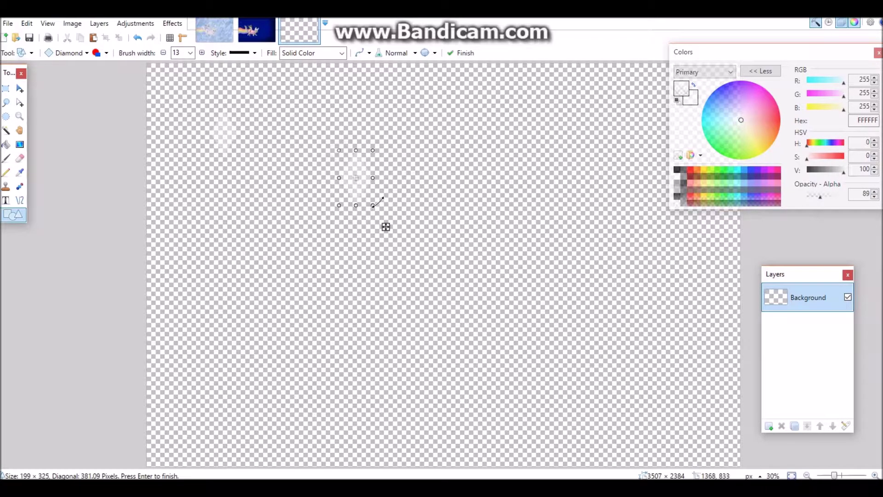
- Select the drawn diamonds to check their placement, deselect them, and scatter more diamonds across the transparent canvas
{"action": "left_click", "coordinate": [6, 131]}
{"action": "left_click", "coordinate": [236, 140]}
{"action": "key", "text": "ctrl+i"}
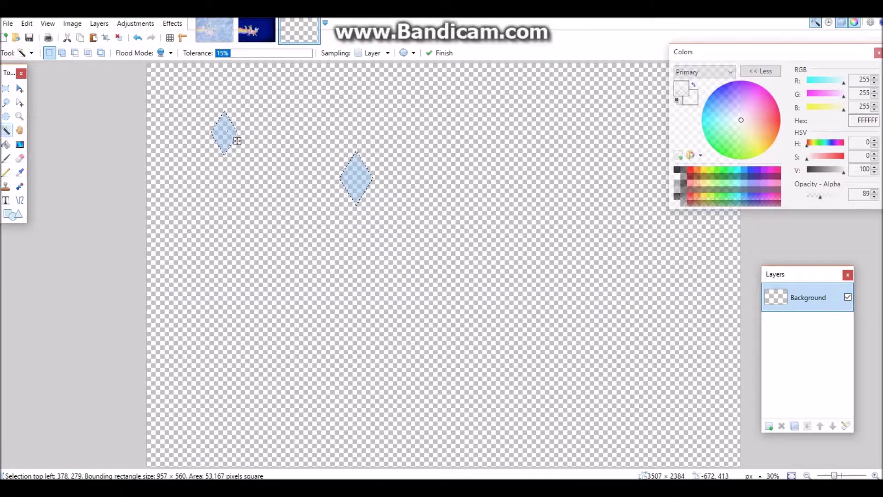
{"action": "key", "text": "o"}
{"action": "key", "text": "ctrl+d"}
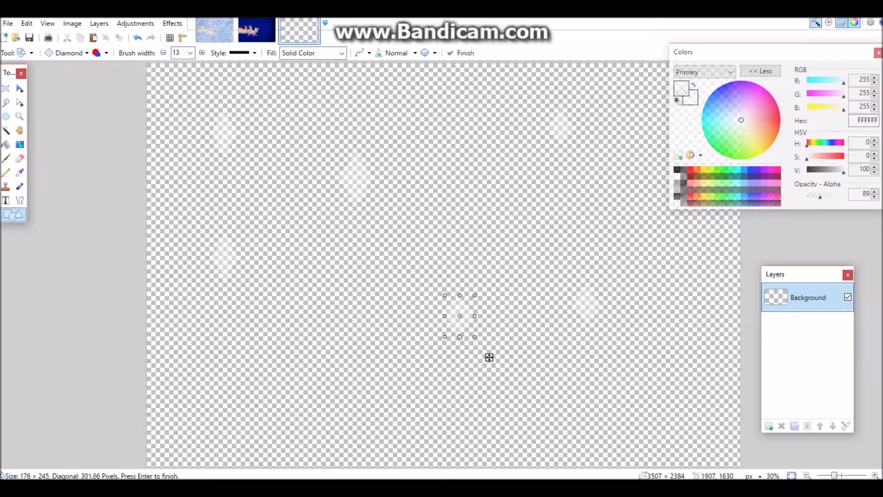
- Scatter translucent white four-point stars of varying sizes among the diamonds
{"action": "left_click", "coordinate": [69, 52]}
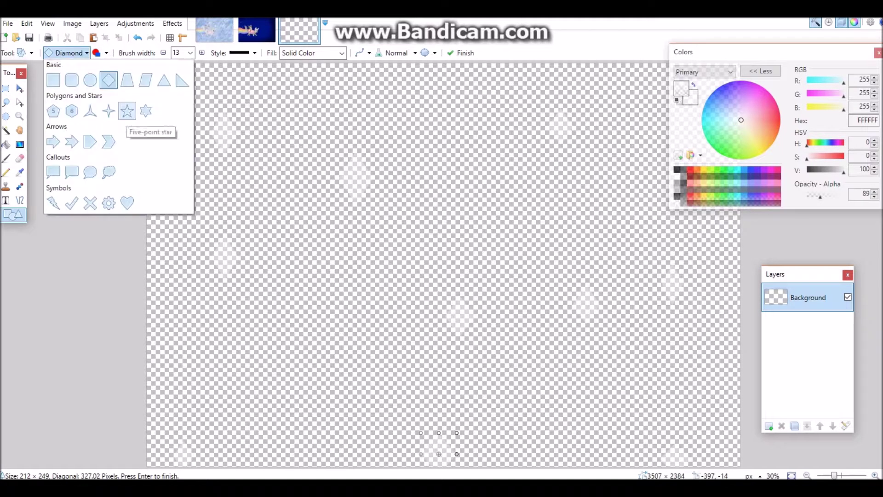
{"action": "left_click", "coordinate": [125, 111]}
{"action": "left_click_drag", "start_coordinate": [279, 91], "coordinate": [302, 125]}
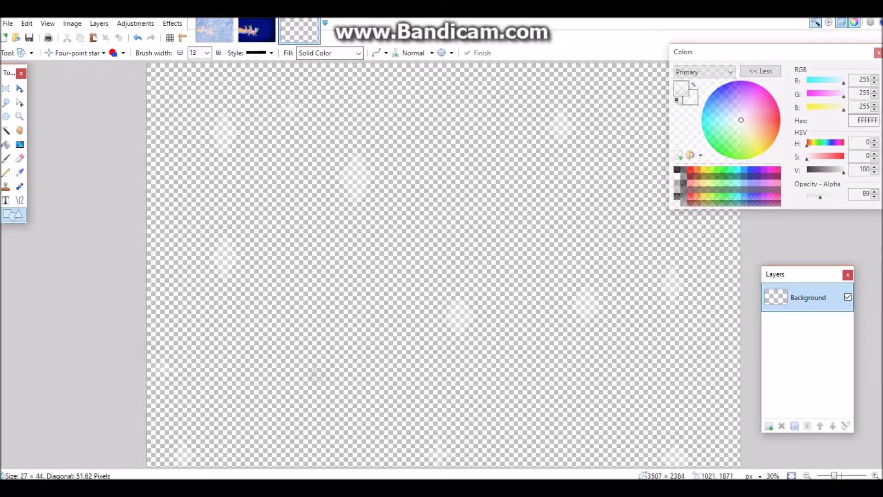
{"action": "left_click", "coordinate": [760, 71]}
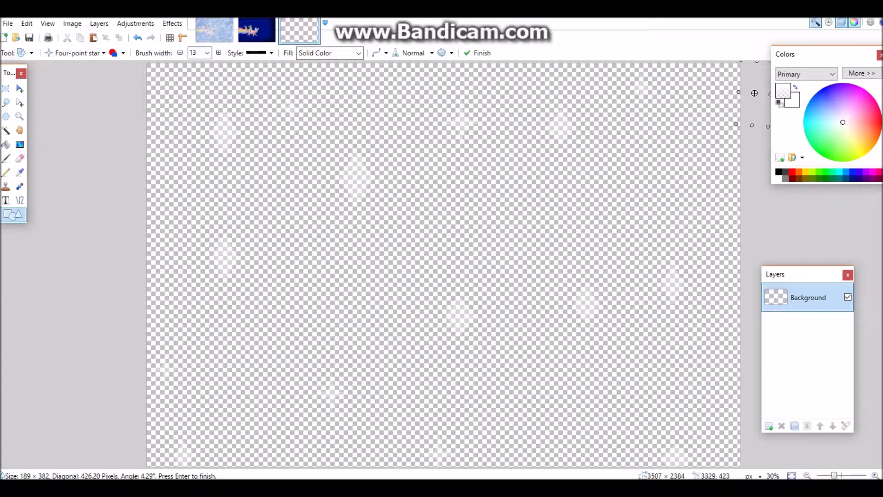
- Select all the shapes to check their spacing and add another four-point star in the empty middle-left area
{"action": "key", "text": "s"}
{"action": "key", "text": "s"}
{"action": "key", "text": "s"}
{"action": "key", "text": "s"}
{"action": "left_click", "coordinate": [231, 140]}
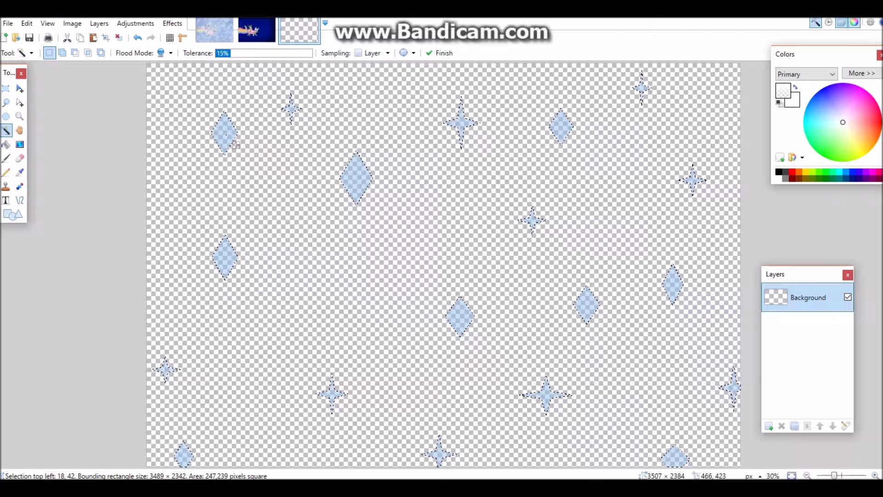
{"action": "key", "text": "o"}
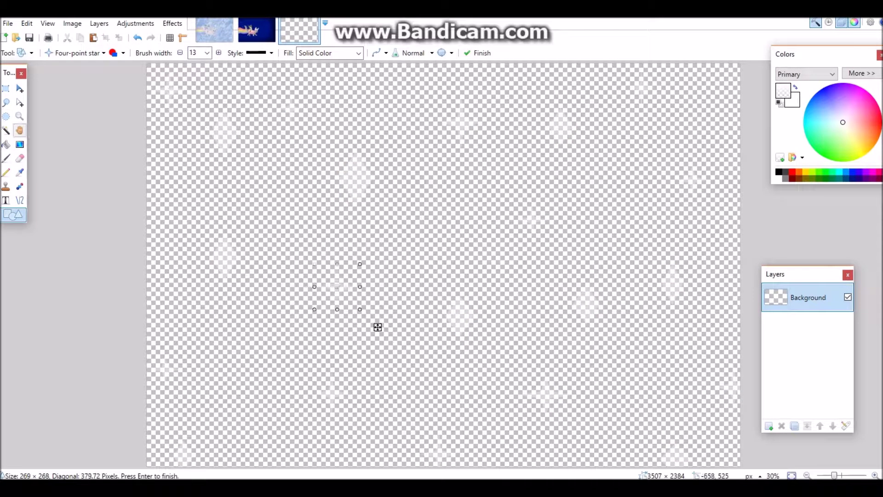
- Select and copy all the diamonds and stars, and paste them onto the Background layer of the character drawing
{"action": "key", "text": "s"}
{"action": "key", "text": "s"}
{"action": "key", "text": "s"}
{"action": "key", "text": "s"}
{"action": "key", "text": "ctrl+c"}
{"action": "key", "text": "ctrl+Tab"}
{"action": "key", "text": "ctrl+v"}
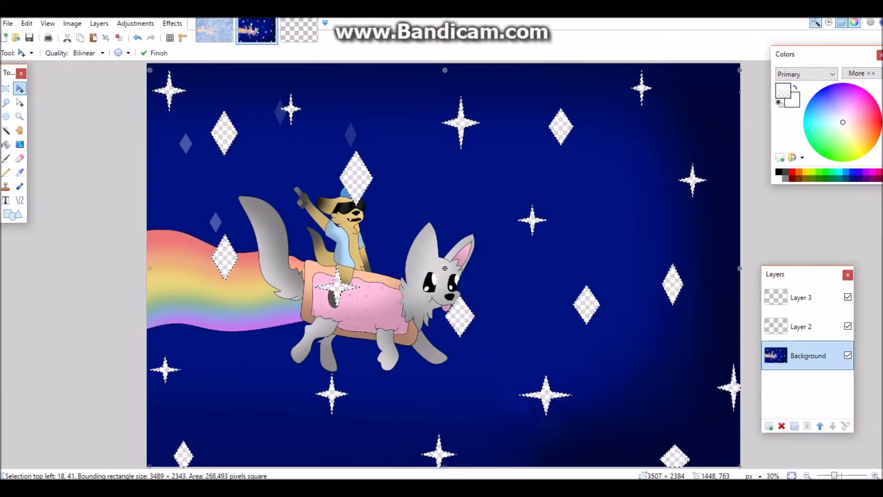
- Sample the drawing's dark blue background colour and ready the Paint Bucket on the star canvas
{"action": "key", "text": "ctrl+Tab"}
{"action": "key", "text": "k"}
{"action": "key", "text": "ctrl+shift+Tab"}
{"action": "left_click", "coordinate": [201, 67]}
{"action": "key", "text": "ctrl+Tab"}
{"action": "key", "text": "b"}
{"action": "left_click", "coordinate": [117, 53]}
{"action": "left_click", "coordinate": [6, 143]}
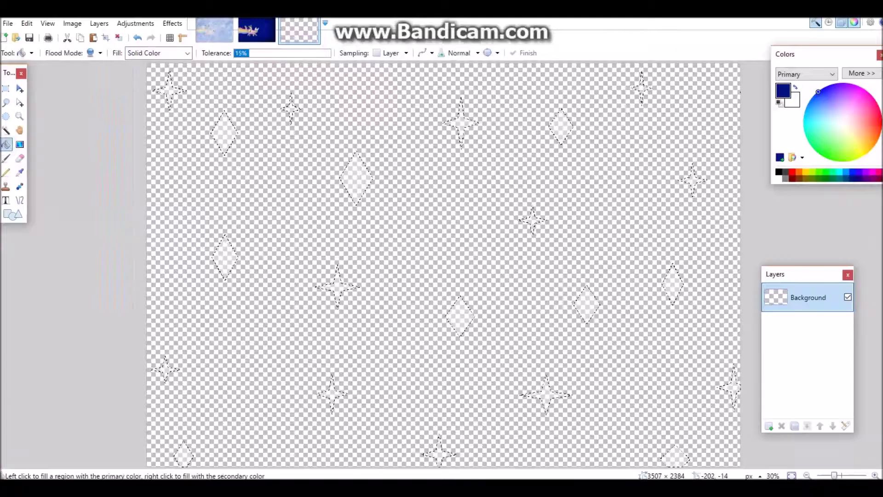
- Fill the selected stars with the sampled blue at opacity 47 and paste a copy into the character drawing
{"action": "left_click", "coordinate": [861, 73]}
{"action": "left_click_drag", "start_coordinate": [855, 188], "coordinate": [827, 188]}
{"action": "left_click", "coordinate": [370, 180]}
{"action": "key", "text": "ctrl+a"}
{"action": "key", "text": "ctrl+c"}
{"action": "key", "text": "ctrl+shift+Tab"}
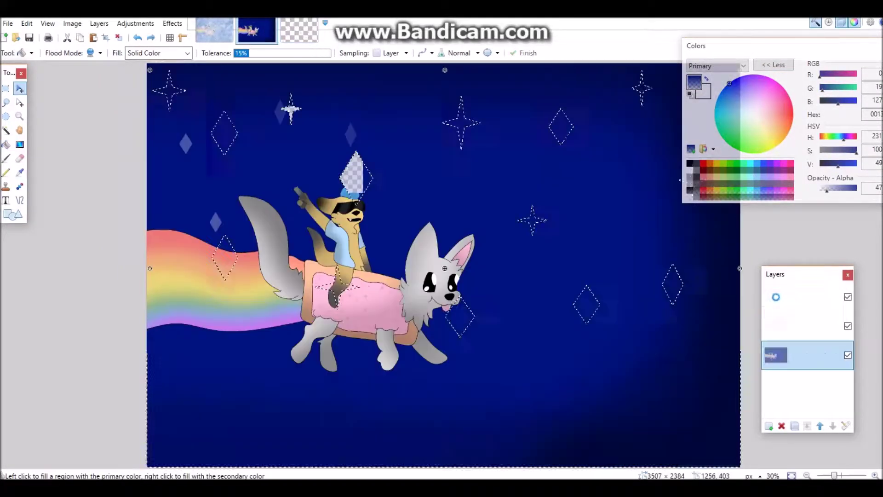
{"action": "key", "text": "ctrl+shift+v"}
- Fill the stars on the star canvas with the dark blue at opacity 255
{"action": "key", "text": "ctrl+Tab"}
{"action": "key", "text": "b"}
{"action": "left_click_drag", "start_coordinate": [826, 189], "coordinate": [857, 188]}
{"action": "key", "text": "f"}
{"action": "left_click", "coordinate": [360, 186]}
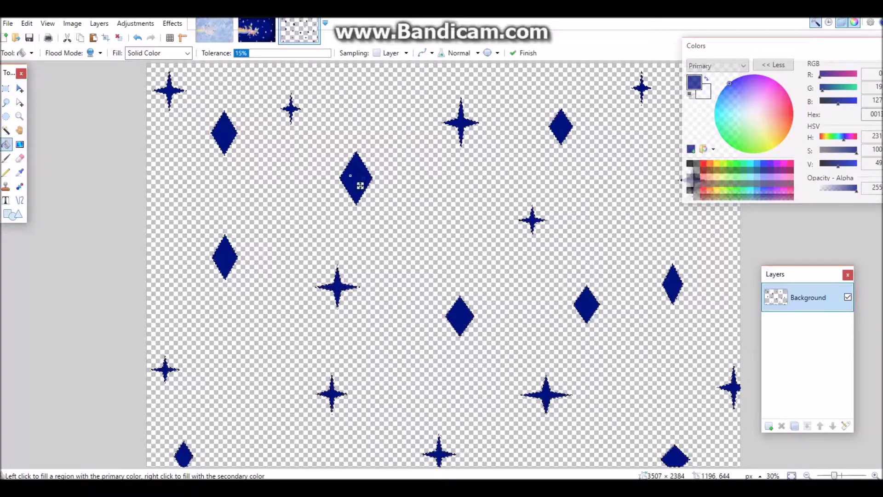
- Paste a copy of the solid blue stars into the character drawing and undo the pasting
{"action": "key", "text": "ctrl+a"}
{"action": "key", "text": "ctrl+c"}
{"action": "key", "text": "ctrl+shift+Tab"}
{"action": "key", "text": "ctrl+v"}
{"action": "key", "text": "ctrl+z"}
{"action": "key", "text": "o"}
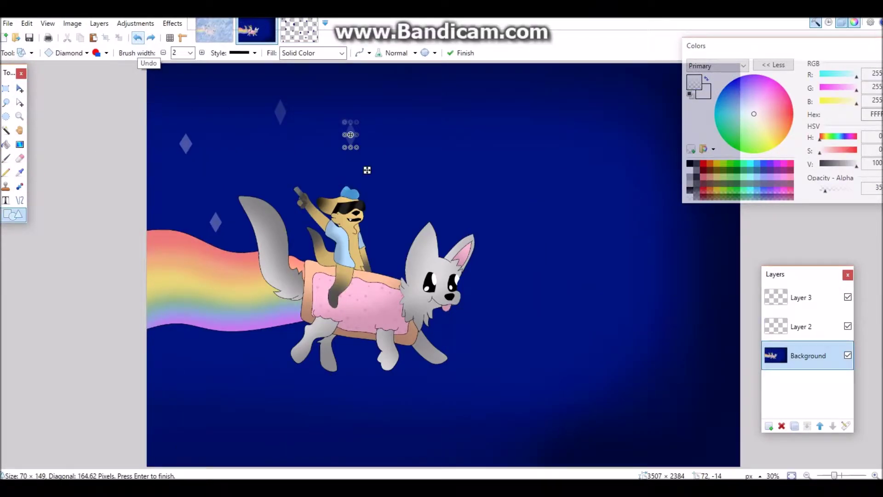
- Make Layer 2 of the drawing active and undo the blue fills on the star canvas
{"action": "left_click", "coordinate": [801, 327]}
{"action": "left_click", "coordinate": [299, 30]}
{"action": "left_click", "coordinate": [137, 38]}
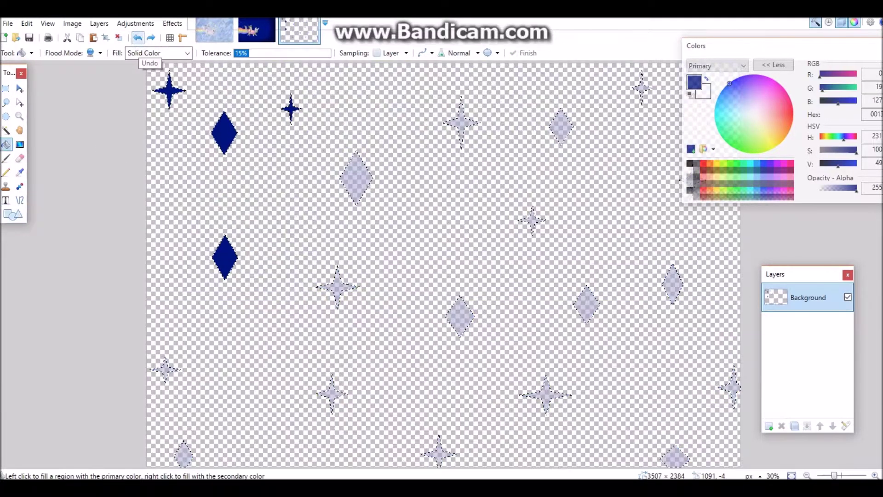
- Copy the translucent white stars, paste them onto Layer 2 of the character drawing, and nudge them into place
{"action": "key", "text": "ctrl+a"}
{"action": "key", "text": "ctrl+c"}
{"action": "key", "text": "ctrl+shift+Tab"}
{"action": "key", "text": "ctrl+v"}
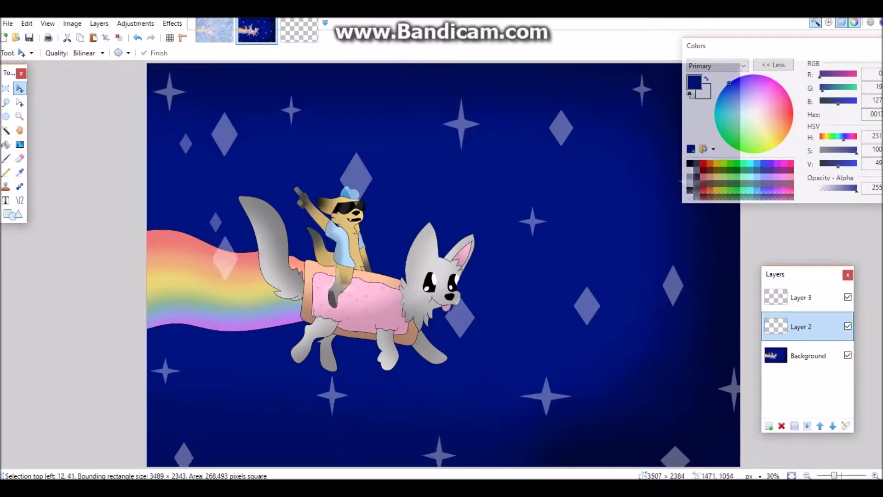
{"action": "left_click_drag", "start_coordinate": [441, 264], "coordinate": [437, 257]}
{"action": "left_click", "coordinate": [832, 425]}
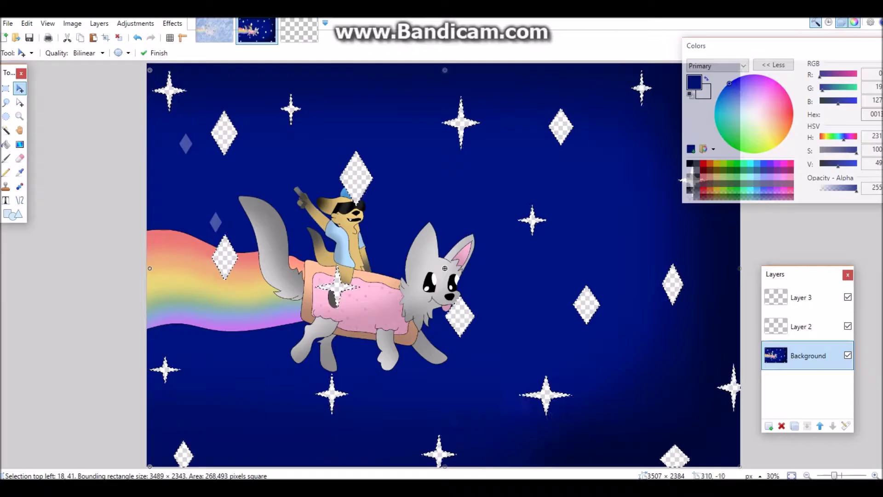
- Cover the whole background around the characters with smaller copies of the star pattern on Layer 2
{"action": "left_click", "coordinate": [801, 326]}
{"action": "scroll", "coordinate": [576, 87], "scroll_direction": "down", "scroll_amount": 1}
{"action": "left_click_drag", "start_coordinate": [619, 107], "coordinate": [317, 302]}
{"action": "left_click_drag", "start_coordinate": [311, 457], "coordinate": [325, 450]}
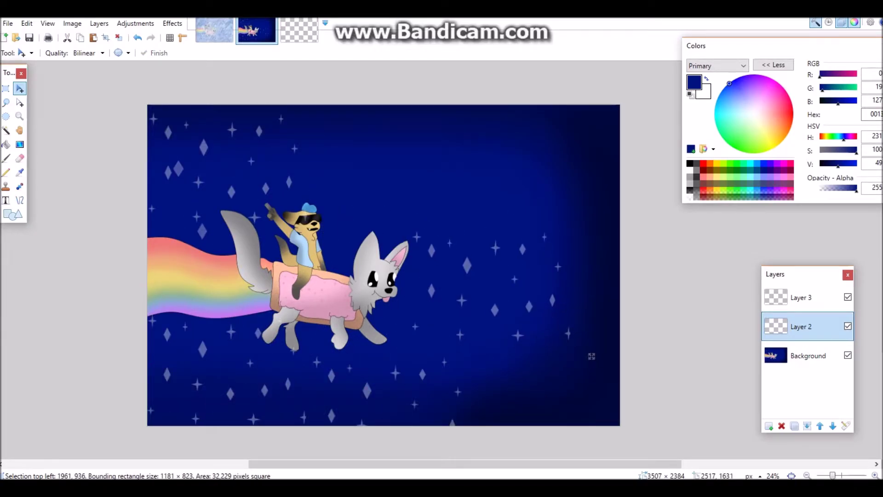
{"action": "left_click_drag", "start_coordinate": [656, 468], "coordinate": [651, 236]}
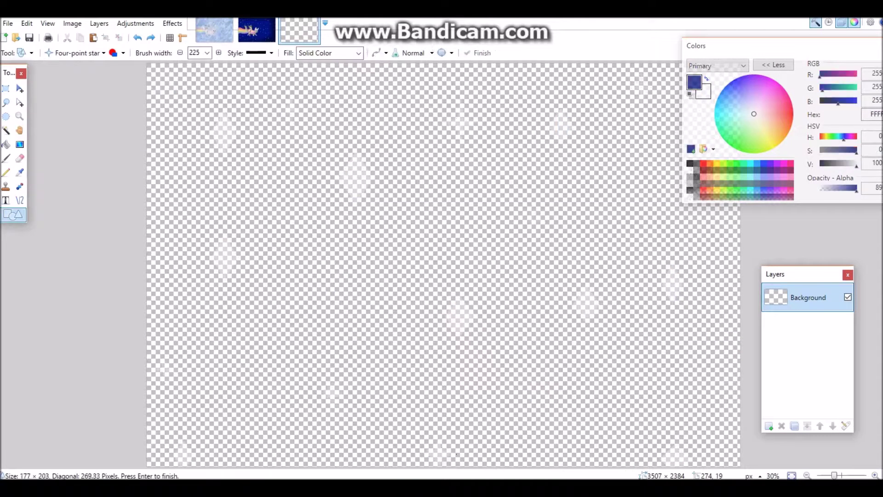
{"action": "key", "text": "o"}
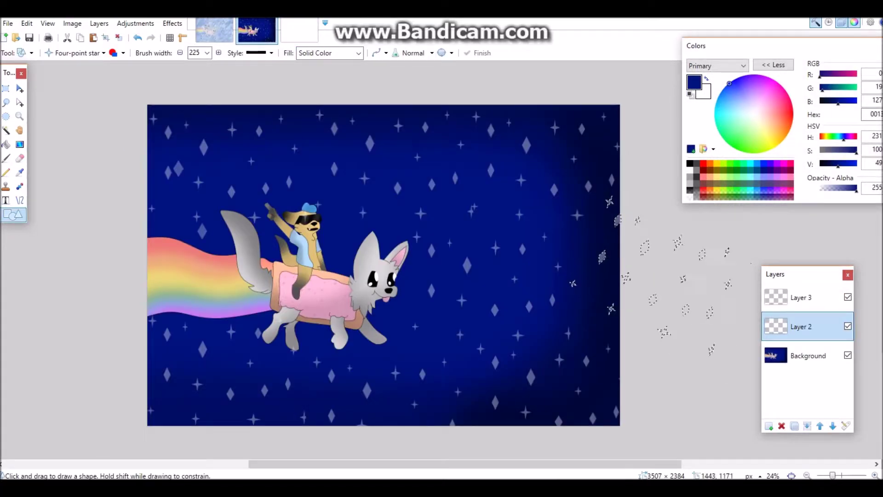
- Write the white text "Nice" on the Background layer beside the rider's head
{"action": "scroll", "coordinate": [276, 229], "scroll_direction": "up", "scroll_amount": 6}
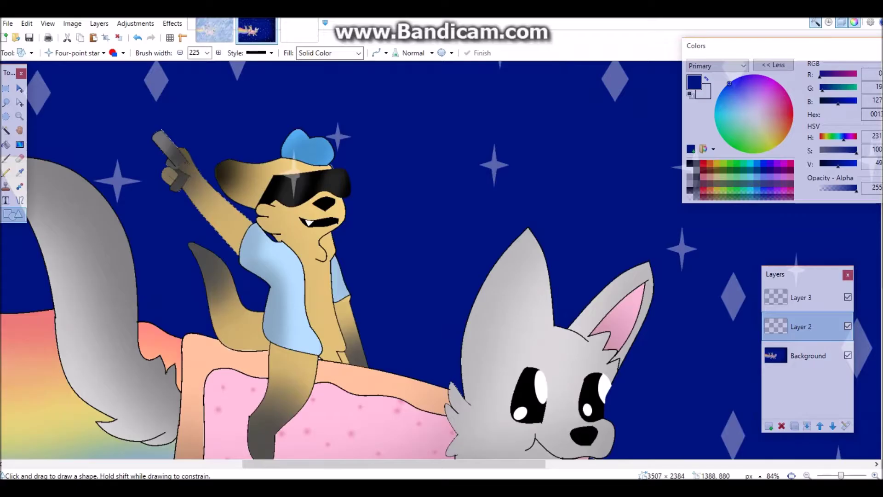
{"action": "key", "text": "t"}
{"action": "left_click", "coordinate": [818, 358]}
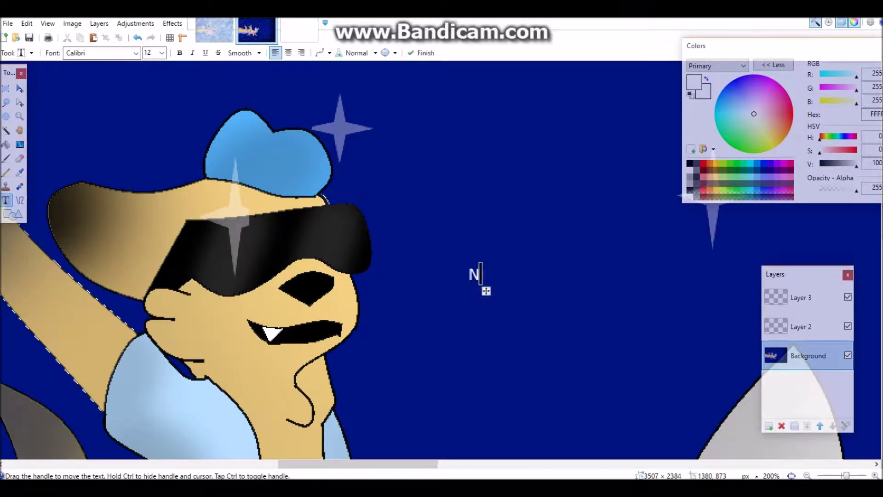
{"action": "left_click_drag", "start_coordinate": [505, 293], "coordinate": [427, 203]}
- Circle the star overlapping the rider's sunglasses with a red ellipse outline at brush width 3
{"action": "left_click", "coordinate": [13, 214]}
{"action": "left_click", "coordinate": [78, 53]}
{"action": "left_click", "coordinate": [69, 87]}
{"action": "left_click", "coordinate": [98, 52]}
{"action": "left_click", "coordinate": [118, 66]}
{"action": "left_click", "coordinate": [182, 52]}
{"action": "left_click", "coordinate": [175, 79]}
{"action": "left_click", "coordinate": [703, 164]}
{"action": "left_click_drag", "start_coordinate": [169, 129], "coordinate": [293, 299]}
- Undo the red ellipse and the "Nice" text
{"action": "key", "text": "t"}
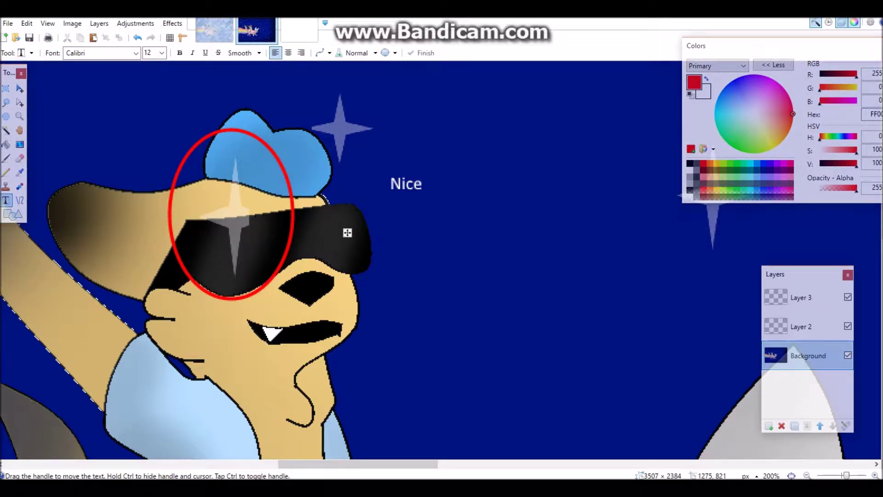
{"action": "left_click", "coordinate": [138, 38]}
- Erase the star overlapping the rider's forehead and sunglasses on Layer 2 with a 20-wide eraser
{"action": "scroll", "coordinate": [219, 157], "scroll_direction": "up", "scroll_amount": 3}
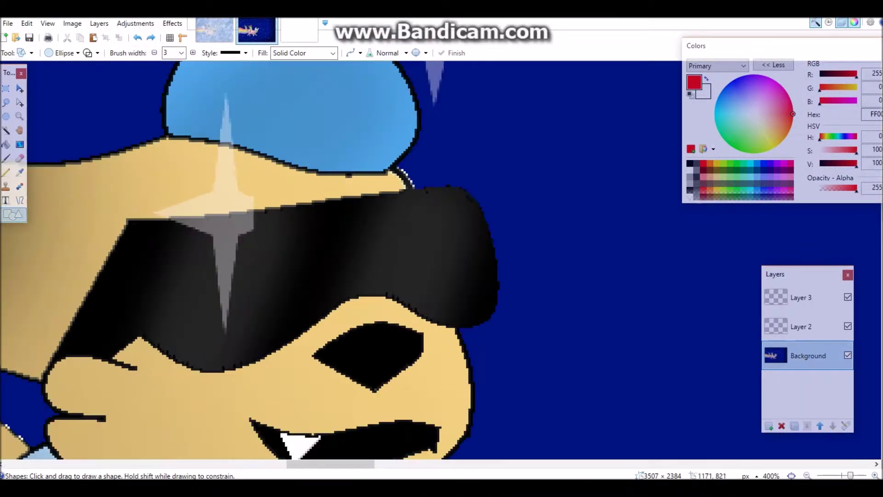
{"action": "left_click", "coordinate": [800, 327]}
{"action": "left_click", "coordinate": [19, 158]}
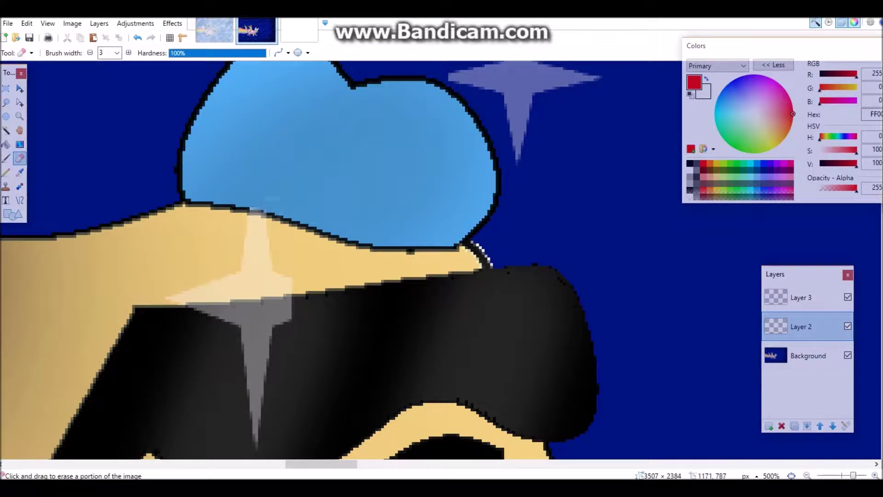
{"action": "left_click", "coordinate": [117, 53]}
{"action": "left_click", "coordinate": [105, 189]}
{"action": "left_click_drag", "start_coordinate": [248, 216], "coordinate": [258, 365]}
- Erase the remaining star parts that overlap the animal's paws and body on Layer 2
{"action": "scroll", "coordinate": [346, 189], "scroll_direction": "down", "scroll_amount": 5}
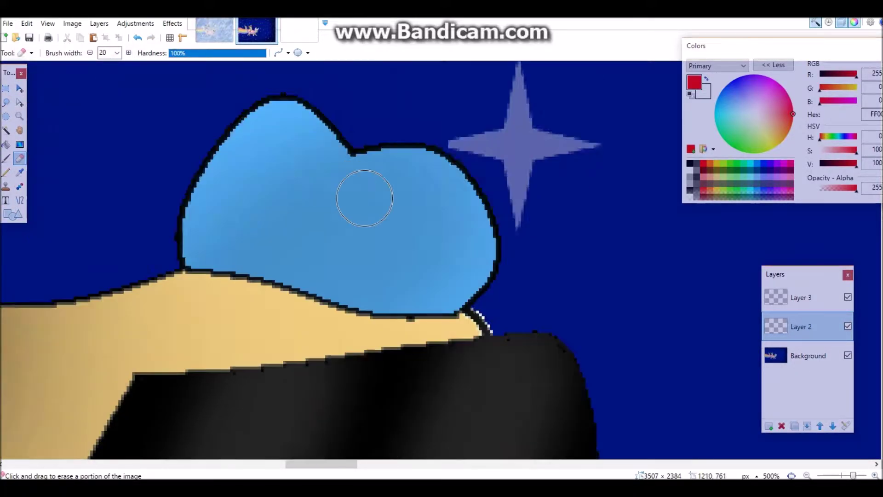
{"action": "scroll", "coordinate": [345, 248], "scroll_direction": "down", "scroll_amount": 2}
{"action": "scroll", "coordinate": [274, 346], "scroll_direction": "up", "scroll_amount": 4}
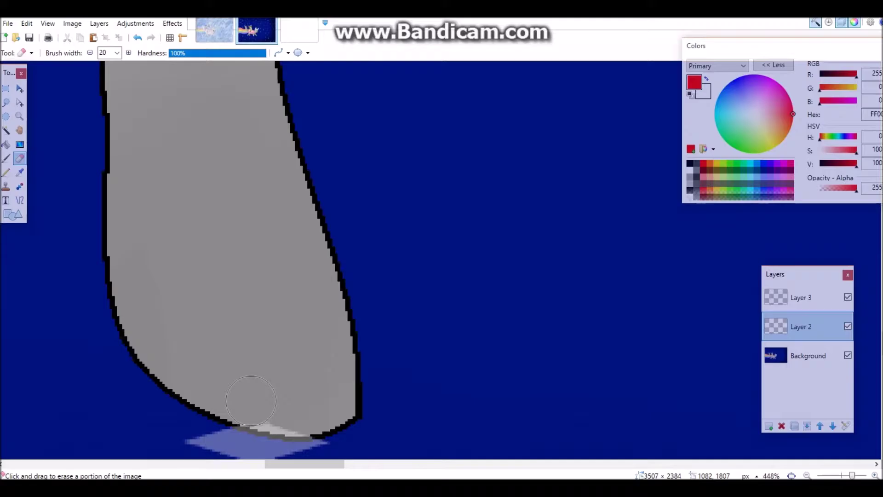
{"action": "scroll", "coordinate": [304, 409], "scroll_direction": "down", "scroll_amount": 6}
{"action": "scroll", "coordinate": [235, 304], "scroll_direction": "up", "scroll_amount": 6}
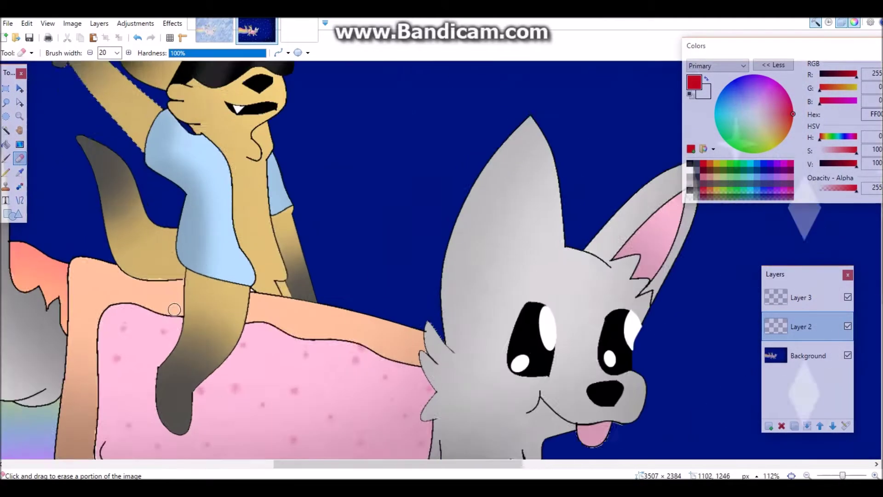
- Draw a small tilted four-point star in grey C4C4C4 at opacity 47 on the left lens of the rider's sunglasses
{"action": "scroll", "coordinate": [235, 304], "scroll_direction": "up", "scroll_amount": 3}
{"action": "left_click", "coordinate": [13, 214]}
{"action": "left_click", "coordinate": [65, 53]}
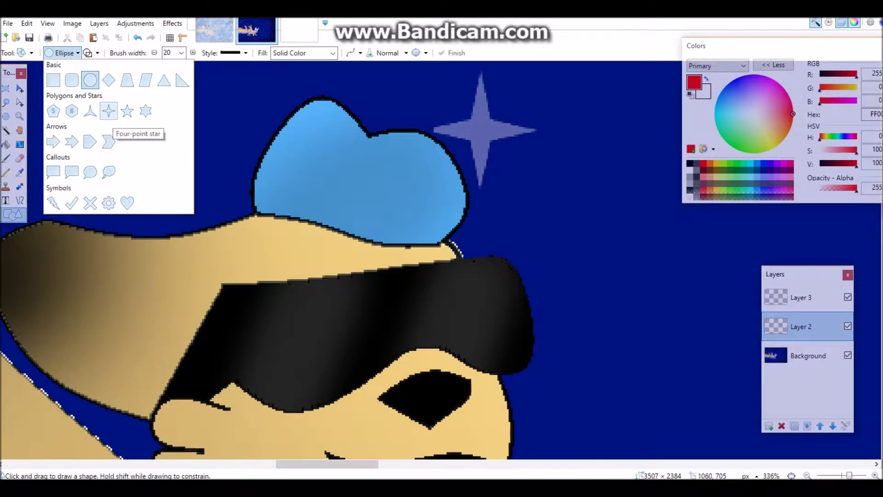
{"action": "left_click", "coordinate": [90, 110]}
{"action": "left_click", "coordinate": [210, 53]}
{"action": "left_click", "coordinate": [202, 71]}
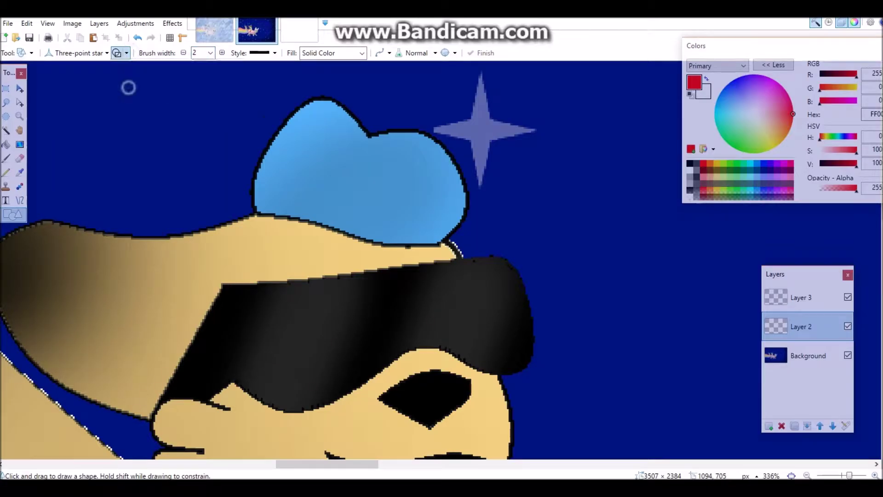
{"action": "left_click", "coordinate": [690, 170]}
{"action": "left_click_drag", "start_coordinate": [857, 188], "coordinate": [826, 188]}
{"action": "left_click_drag", "start_coordinate": [257, 290], "coordinate": [339, 326]}
{"action": "left_click", "coordinate": [64, 53]}
{"action": "left_click", "coordinate": [105, 110]}
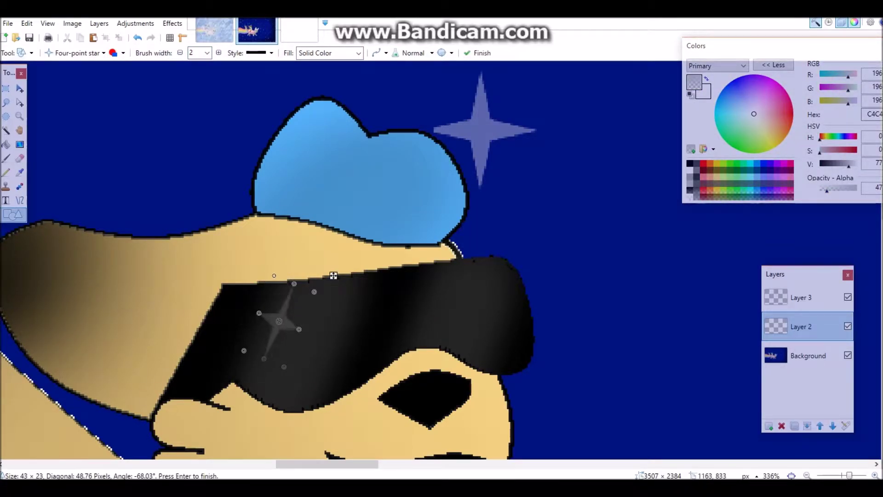
- Recolour the lens sparkle white, nudge it up slightly, and add a matching sparkle on the other lens
{"action": "left_click_drag", "start_coordinate": [849, 164], "coordinate": [857, 164]}
{"action": "left_click_drag", "start_coordinate": [333, 275], "coordinate": [333, 272]}
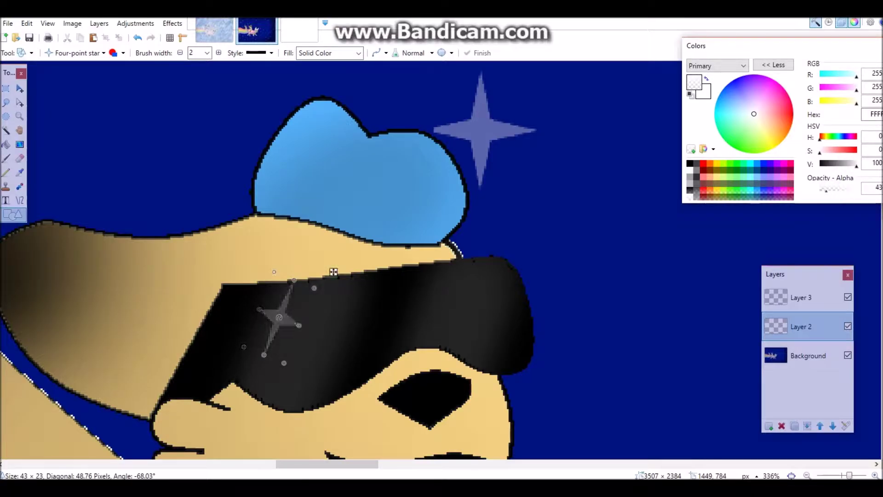
{"action": "key", "text": "Return"}
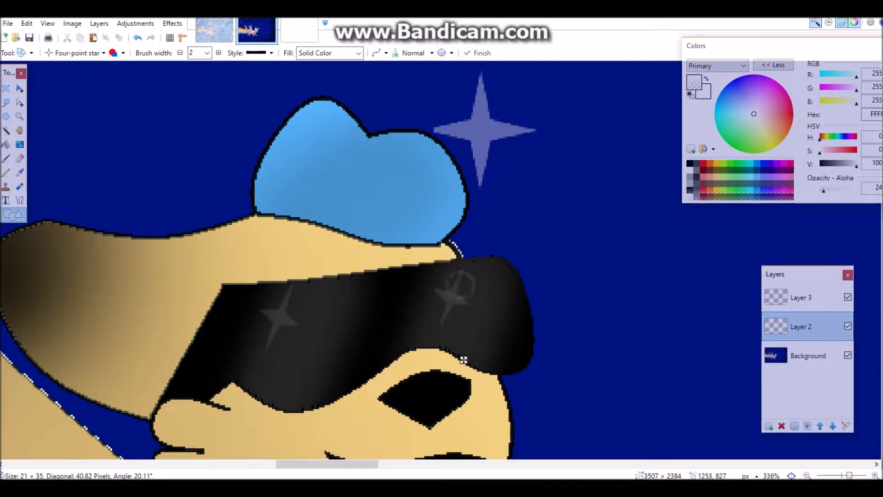
- Draw small white four-point sparkles at opacity 113 in the black areas of the animal's eyes
{"action": "scroll", "coordinate": [464, 359], "scroll_direction": "down", "scroll_amount": 8}
{"action": "scroll", "coordinate": [443, 299], "scroll_direction": "up", "scroll_amount": 12}
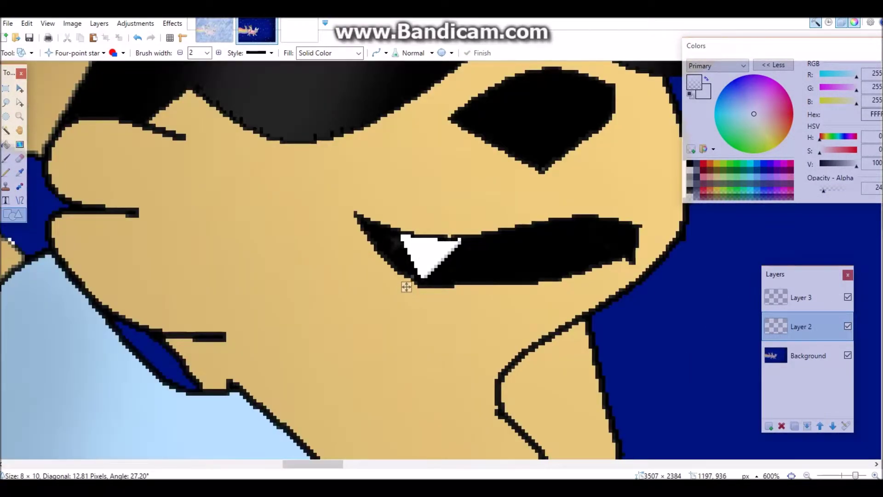
{"action": "left_click_drag", "start_coordinate": [823, 188], "coordinate": [836, 189]}
{"action": "scroll", "coordinate": [441, 257], "scroll_direction": "down", "scroll_amount": 6}
{"action": "scroll", "coordinate": [529, 299], "scroll_direction": "up", "scroll_amount": 8}
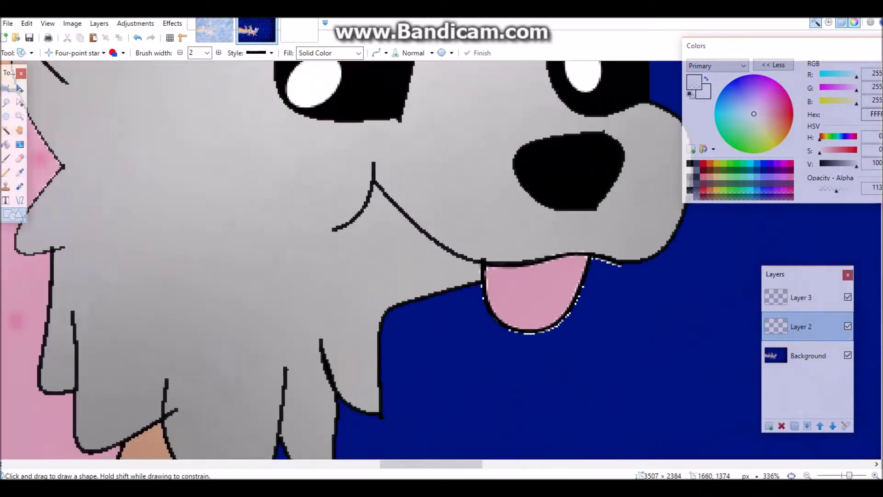
{"action": "scroll", "coordinate": [390, 214], "scroll_direction": "up", "scroll_amount": 5}
{"action": "scroll", "coordinate": [436, 270], "scroll_direction": "right", "scroll_amount": 5}
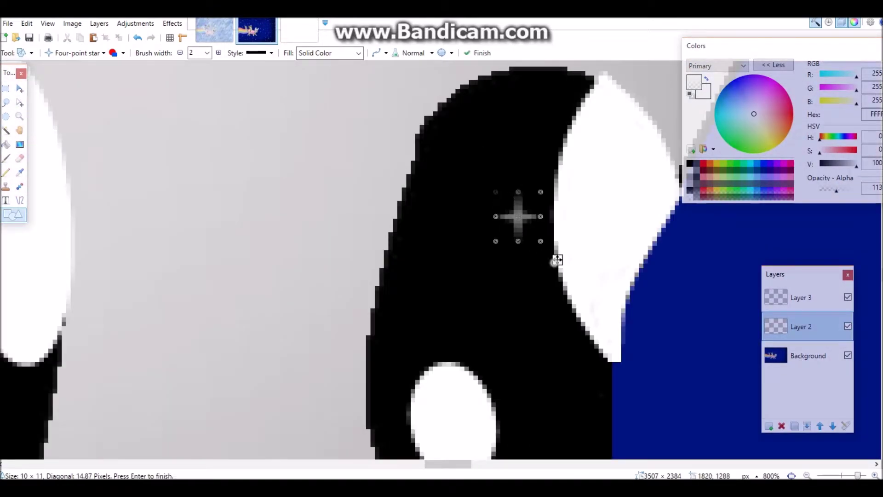
{"action": "key", "text": "Return"}
{"action": "scroll", "coordinate": [557, 260], "scroll_direction": "down", "scroll_amount": 8}
- Scatter semi-transparent red FF0000 four-point stars along the upper red band of the rainbow trail and its edge
{"action": "left_click", "coordinate": [690, 182]}
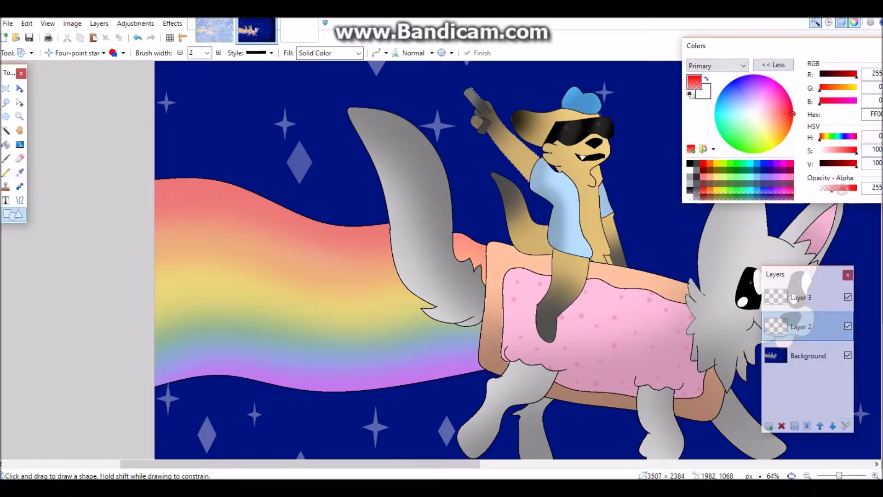
{"action": "left_click_drag", "start_coordinate": [194, 161], "coordinate": [220, 189]}
{"action": "key", "text": "Return"}
{"action": "left_click_drag", "start_coordinate": [299, 214], "coordinate": [326, 252]}
{"action": "left_click_drag", "start_coordinate": [354, 202], "coordinate": [379, 228]}
{"action": "left_click_drag", "start_coordinate": [244, 201], "coordinate": [269, 225]}
{"action": "key", "text": "Return"}
{"action": "left_click_drag", "start_coordinate": [155, 189], "coordinate": [177, 212]}
{"action": "key", "text": "Return"}
- Draw orange FF6A00 stars at opacity 62 and dark yellow stars at opacity 78 across the matching rainbow bands
{"action": "left_click_drag", "start_coordinate": [360, 254], "coordinate": [409, 304]}
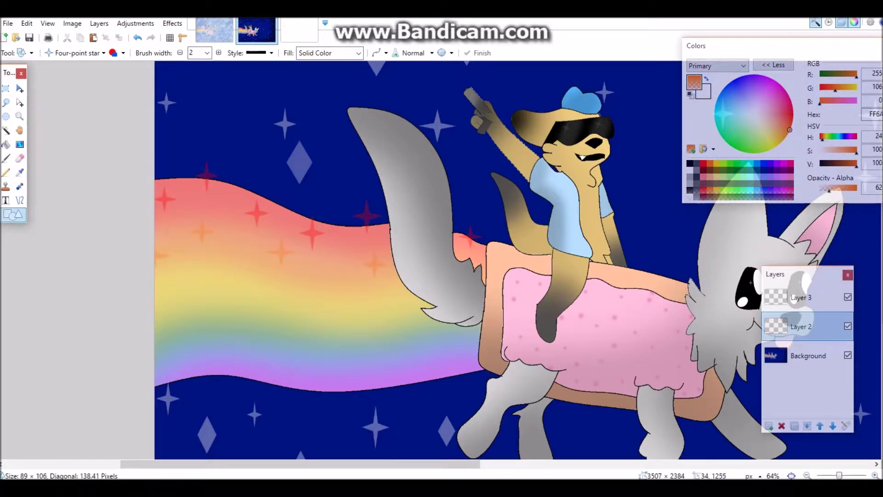
{"action": "left_click", "coordinate": [715, 163]}
{"action": "left_click_drag", "start_coordinate": [857, 188], "coordinate": [827, 188]}
{"action": "left_click_drag", "start_coordinate": [373, 276], "coordinate": [414, 318]}
{"action": "key", "text": "Return"}
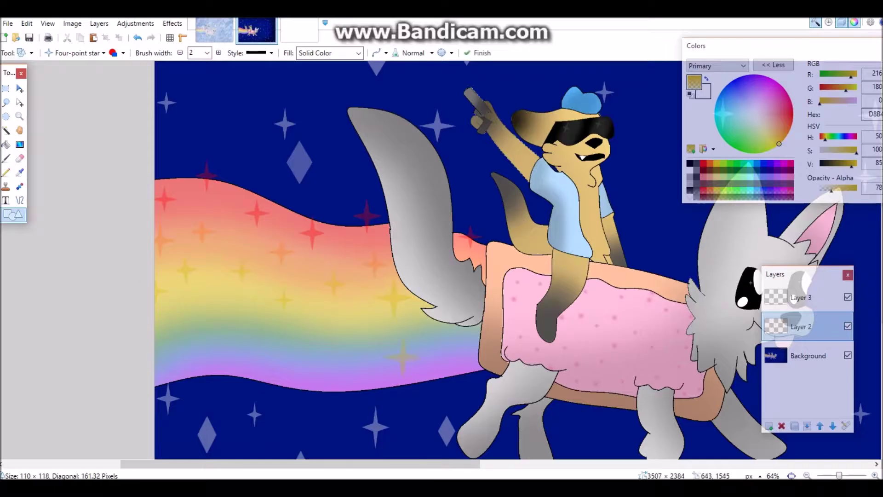
- Add green 4CFF00 stars at opacity 62 and blue 0026FF stars at opacity 66 along the matching rainbow bands
{"action": "left_click_drag", "start_coordinate": [372, 310], "coordinate": [406, 342]}
{"action": "left_click", "coordinate": [746, 152]}
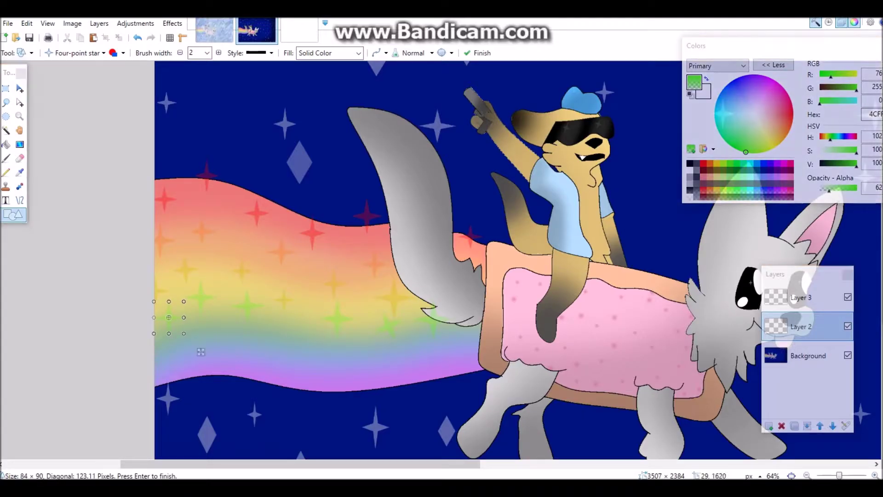
{"action": "left_click", "coordinate": [767, 163]}
{"action": "left_click_drag", "start_coordinate": [448, 326], "coordinate": [482, 352]}
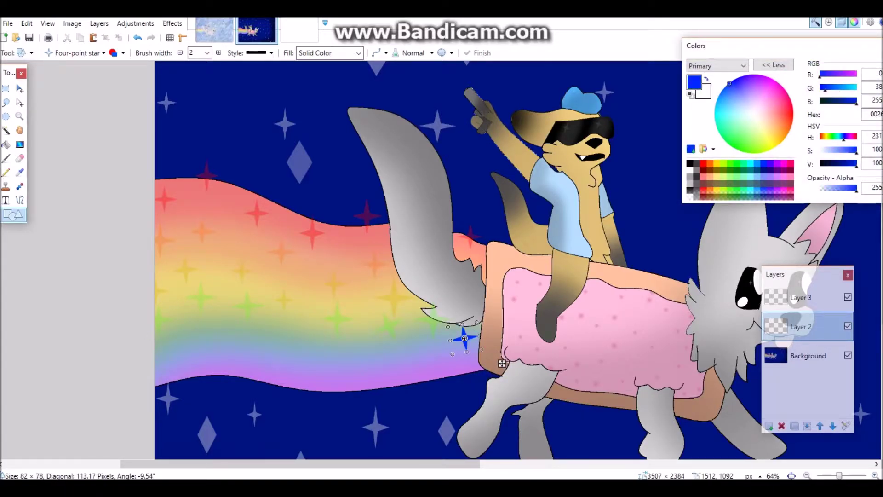
{"action": "left_click_drag", "start_coordinate": [397, 332], "coordinate": [417, 361]}
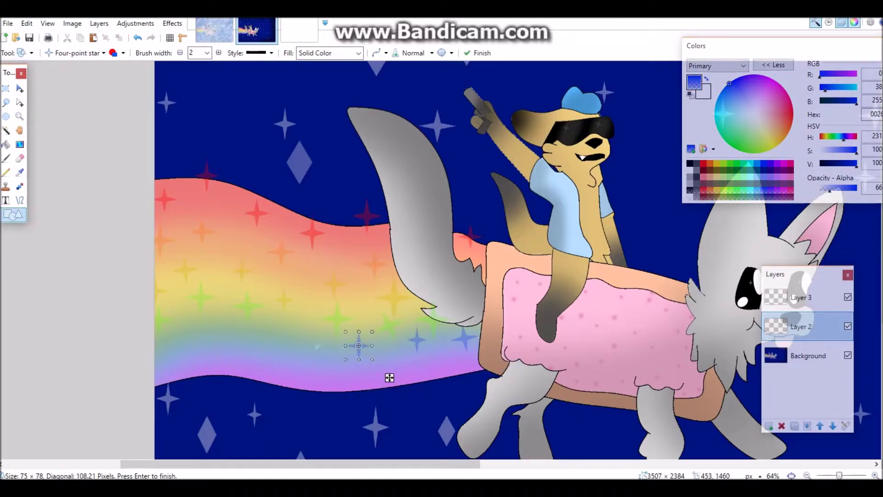
{"action": "left_click_drag", "start_coordinate": [348, 373], "coordinate": [291, 379]}
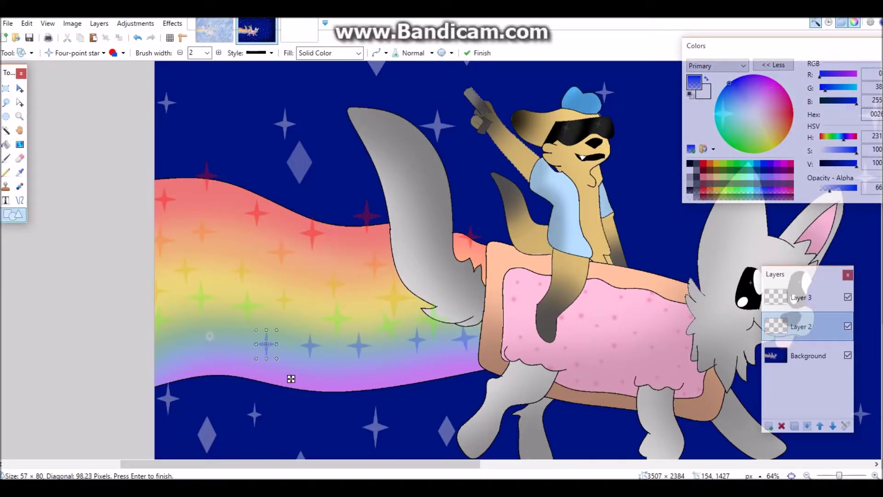
{"action": "key", "text": "Return"}
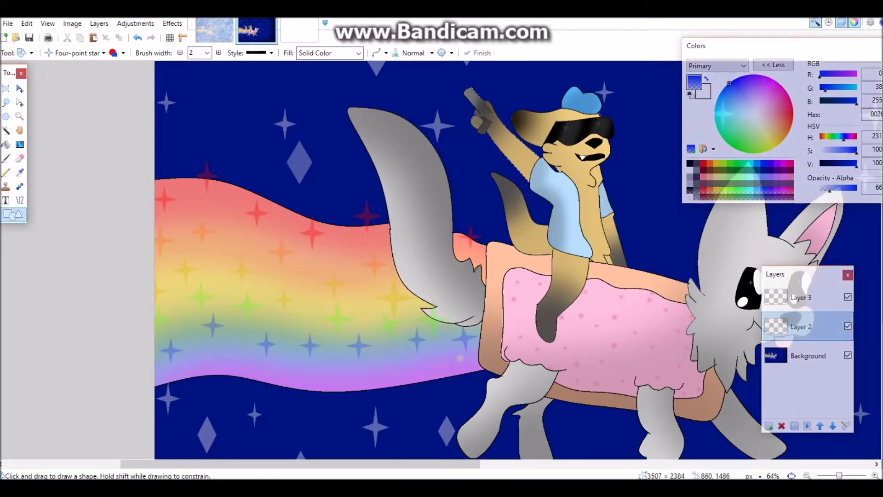
- Scatter purple 57007F stars at opacity 47 along the lowest rainbow band and faint white stars at opacity 39 across the whole trail
{"action": "left_click", "coordinate": [787, 191]}
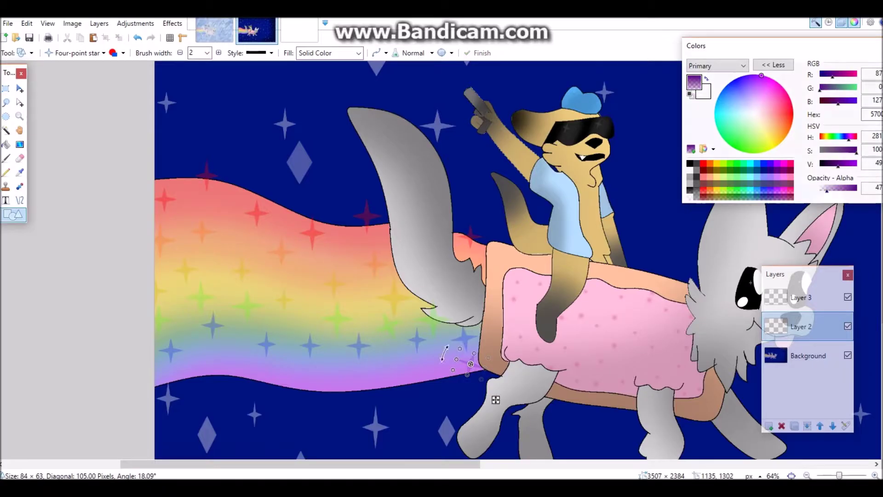
{"action": "left_click_drag", "start_coordinate": [500, 403], "coordinate": [453, 410]}
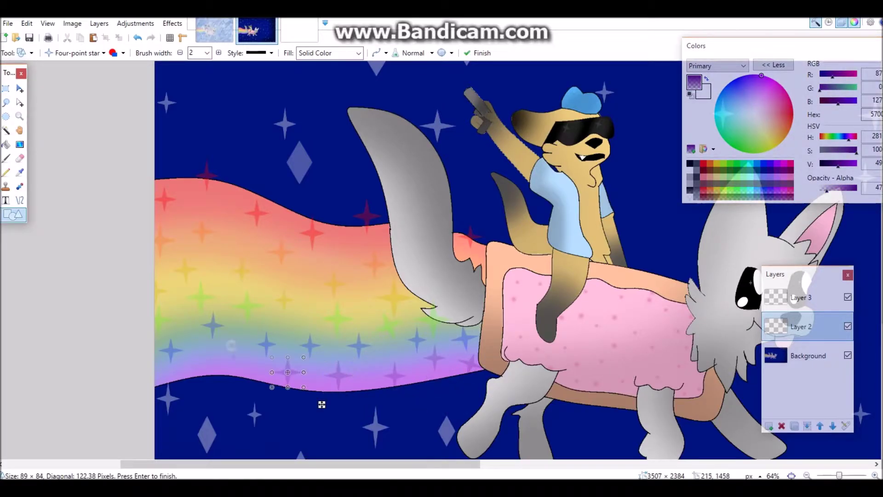
{"action": "key", "text": "Return"}
{"action": "mouse_move", "coordinate": [211, 226]}
{"action": "left_mouse_down"}
{"action": "mouse_move", "coordinate": [241, 251]}
{"action": "mouse_move", "coordinate": [247, 270]}
{"action": "left_mouse_up"}
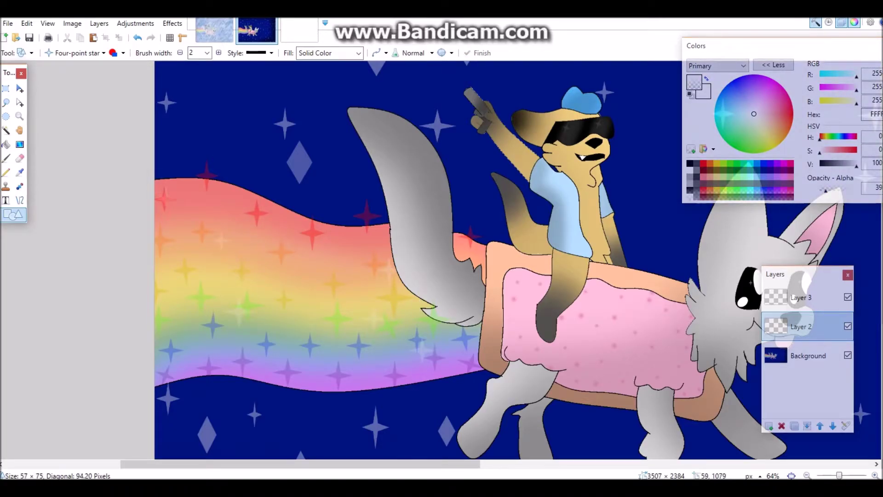
{"action": "left_click_drag", "start_coordinate": [250, 227], "coordinate": [306, 383]}
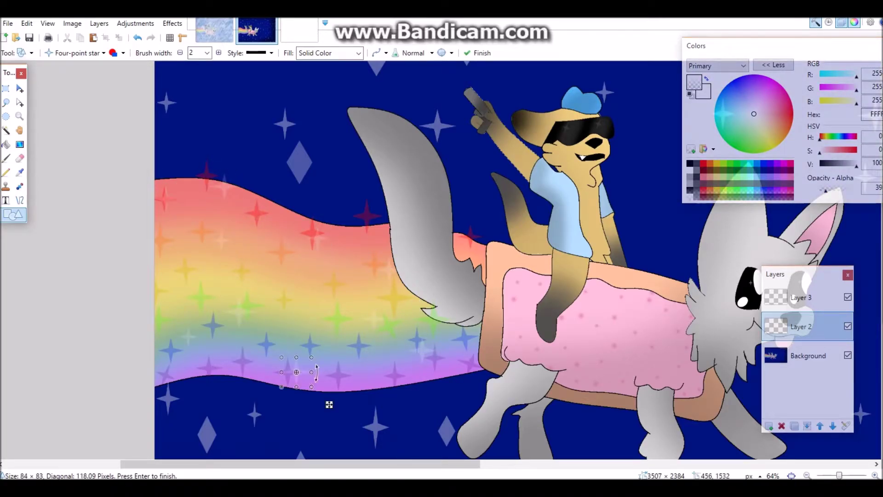
- Erase the green star parts that overlap the animal's grey tail tip on Layer 2 with a 12-wide eraser
{"action": "key", "text": "e"}
{"action": "scroll", "coordinate": [356, 251], "scroll_direction": "up", "scroll_amount": 5}
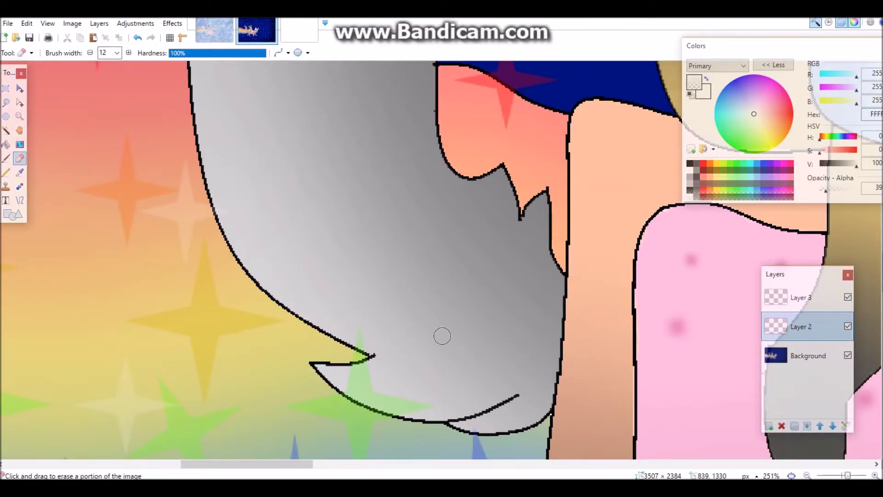
{"action": "left_click_drag", "start_coordinate": [826, 189], "coordinate": [858, 189]}
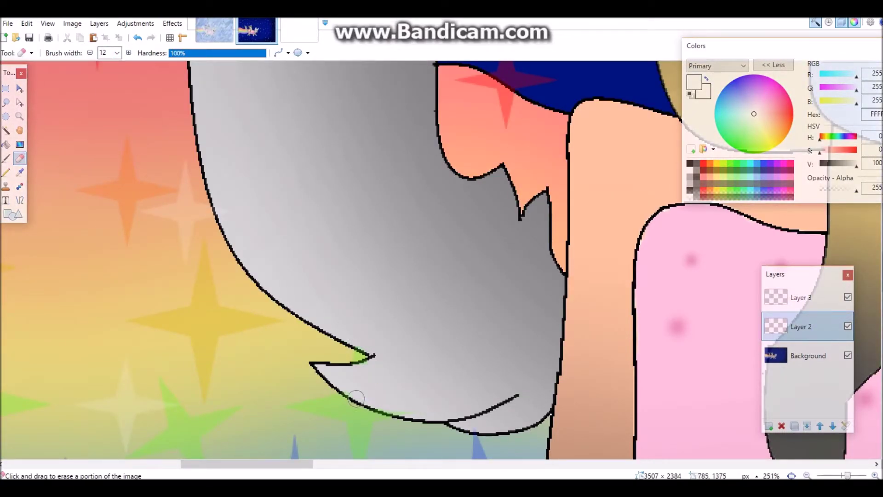
{"action": "scroll", "coordinate": [470, 333], "scroll_direction": "down", "scroll_amount": 10}
{"action": "scroll", "coordinate": [469, 332], "scroll_direction": "up", "scroll_amount": 5}
{"action": "key", "text": "s"}
{"action": "key", "text": "s"}
{"action": "key", "text": "s"}
{"action": "key", "text": "s"}
{"action": "left_click", "coordinate": [149, 159]}
{"action": "scroll", "coordinate": [149, 159], "scroll_direction": "up", "scroll_amount": 1}
{"action": "left_click", "coordinate": [135, 23]}
{"action": "left_click", "coordinate": [147, 86]}
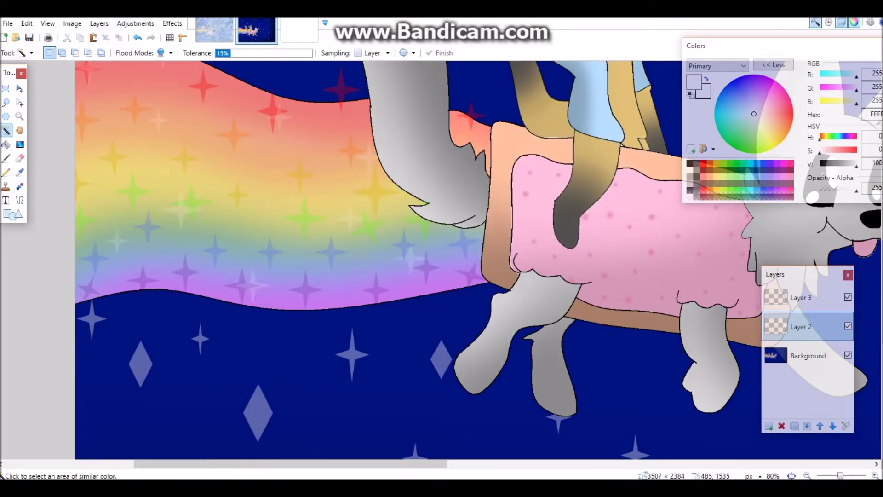
{"action": "scroll", "coordinate": [460, 257], "scroll_direction": "down", "scroll_amount": 5}
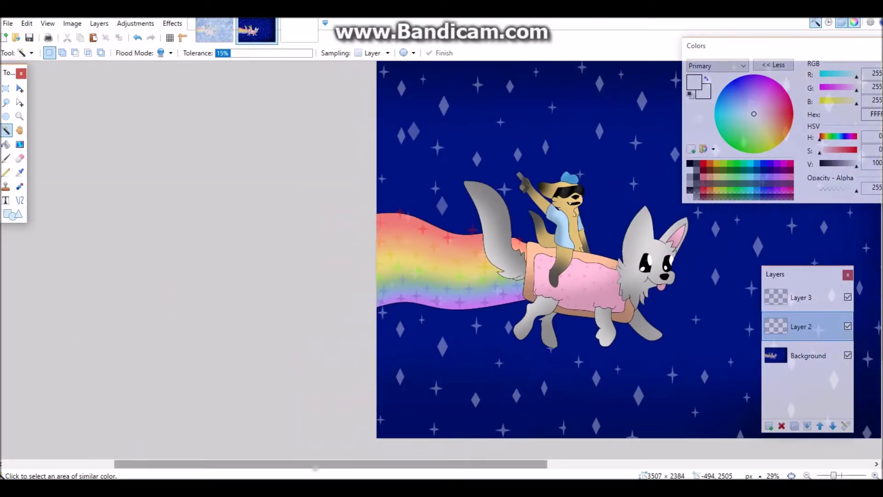
{"action": "key", "text": "ctrl+shift+Tab"}
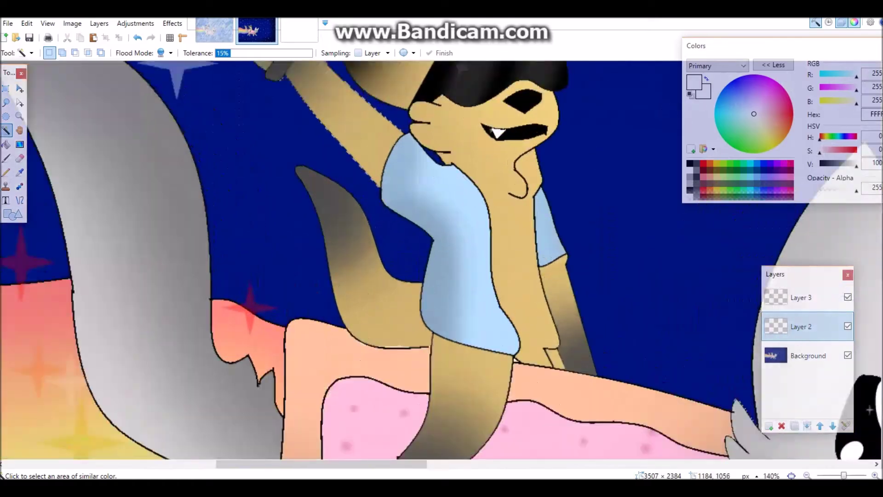
{"action": "key", "text": "k"}
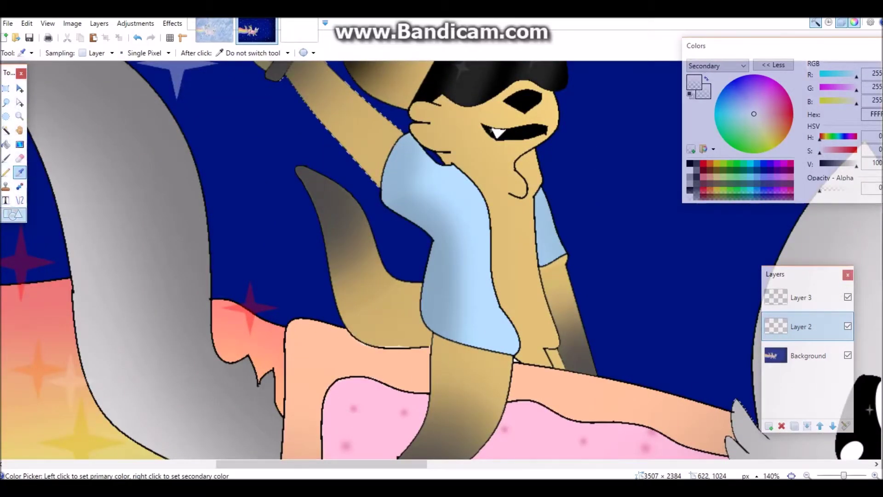
{"action": "key", "text": "o"}
{"action": "key", "text": "s"}
{"action": "key", "text": "s"}
{"action": "key", "text": "s"}
{"action": "key", "text": "s"}
{"action": "key", "text": "ctrl+i"}
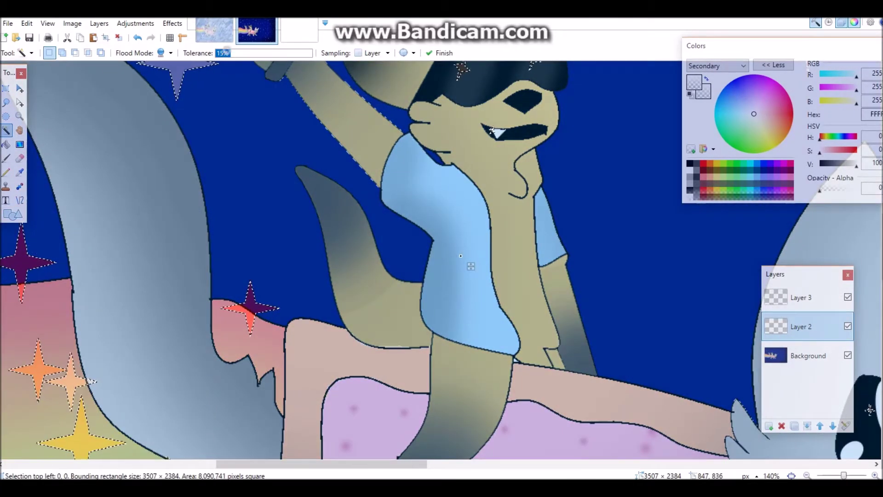
{"action": "key", "text": "ctrl+d"}
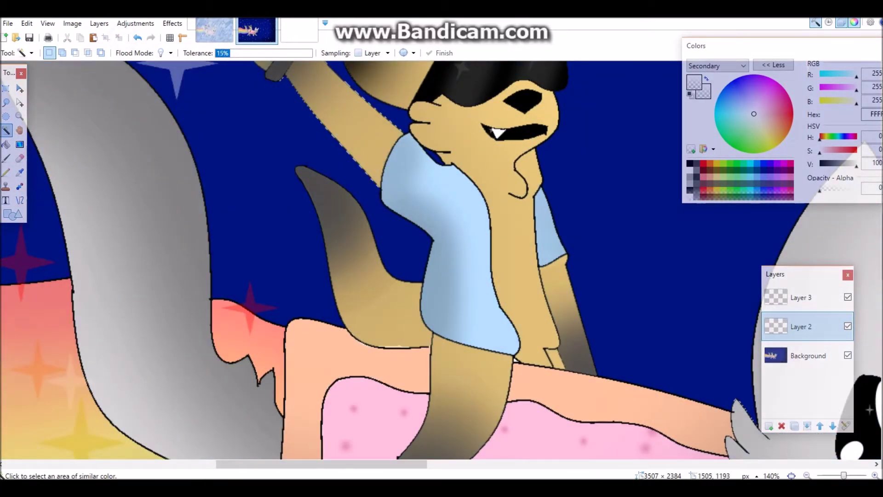
- Select the main part of the rider's light blue shirt on the Background layer with the Magic Wand
{"action": "key", "text": "alt+Page_Down"}
{"action": "left_click", "coordinate": [442, 208]}
{"action": "left_click_drag", "start_coordinate": [441, 208], "coordinate": [464, 214]}
{"action": "left_click_drag", "start_coordinate": [464, 215], "coordinate": [485, 222]}
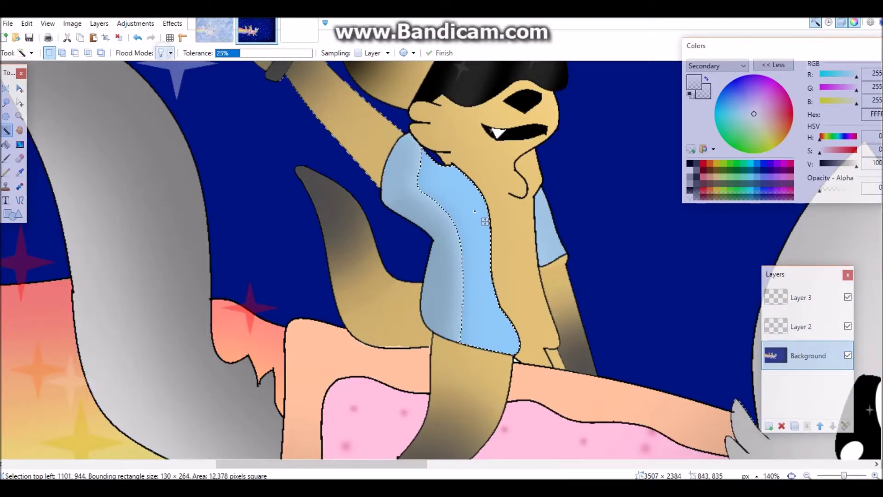
- Sample the frosting's pink and draw pairs of overlapping ellipses on the shirt's shoulder, chest edge and lower back
{"action": "key", "text": "o"}
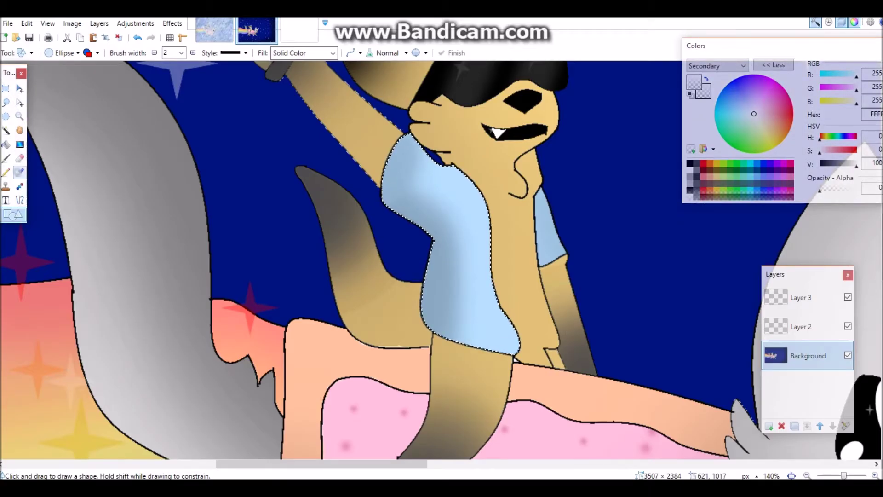
{"action": "key", "text": "k"}
{"action": "right_click", "coordinate": [364, 405]}
{"action": "key", "text": "o"}
{"action": "left_click_drag", "start_coordinate": [401, 163], "coordinate": [435, 202]}
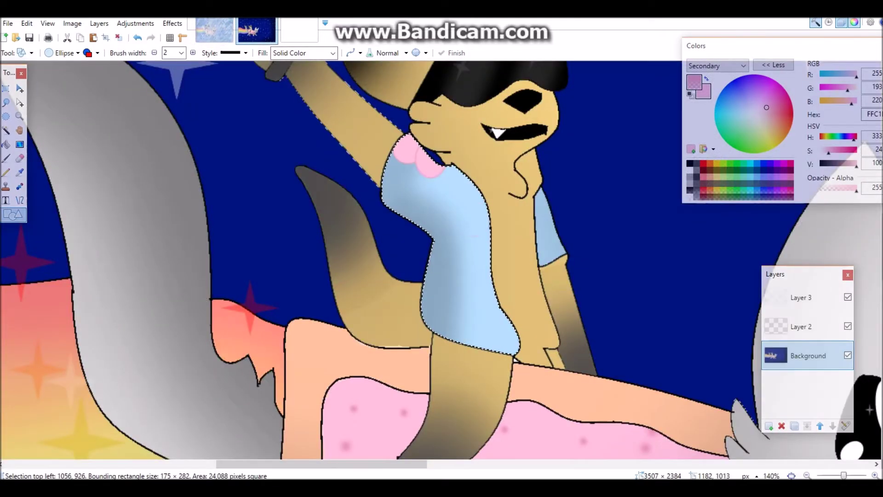
{"action": "left_click_drag", "start_coordinate": [456, 201], "coordinate": [491, 236]}
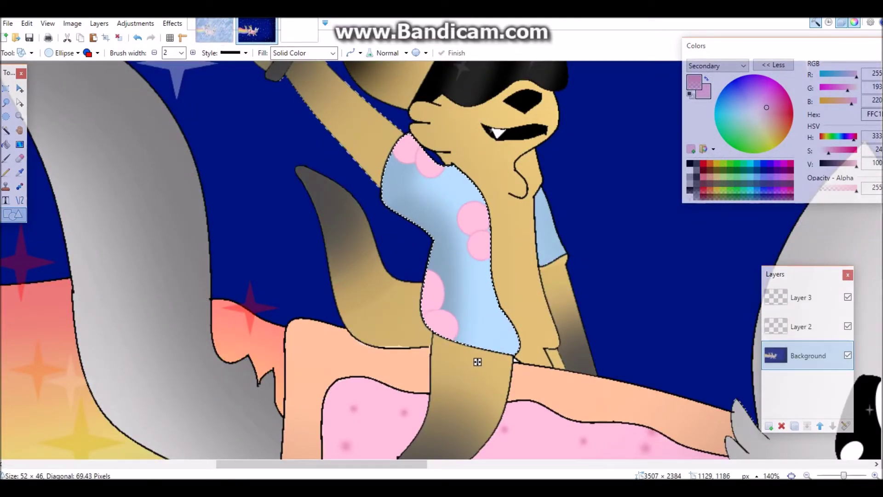
{"action": "left_click_drag", "start_coordinate": [425, 307], "coordinate": [458, 337]}
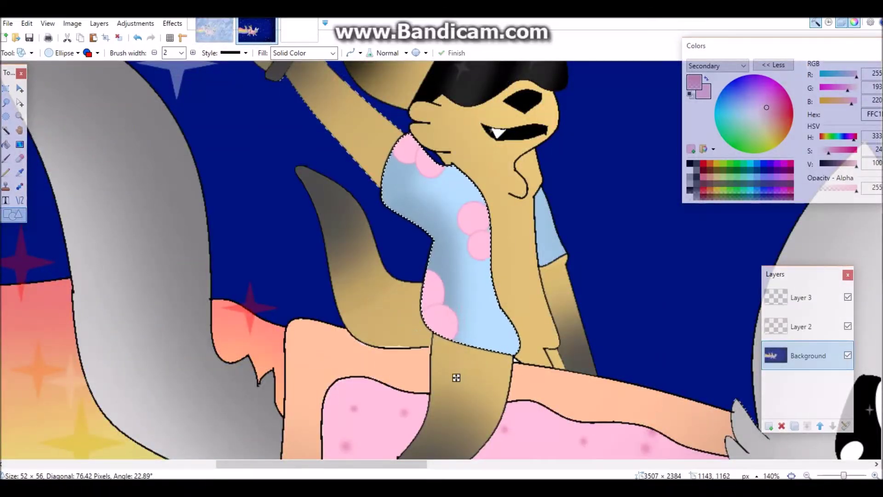
{"action": "key", "text": "Return"}
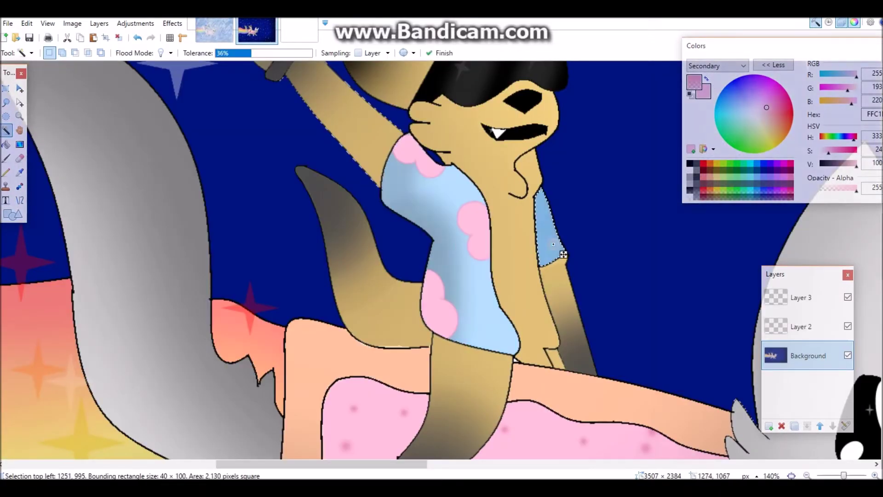
- Select the rider's far sleeve with the Magic Wand and draw overlapping filled pink ellipses along its hem
{"action": "left_click", "coordinate": [550, 230]}
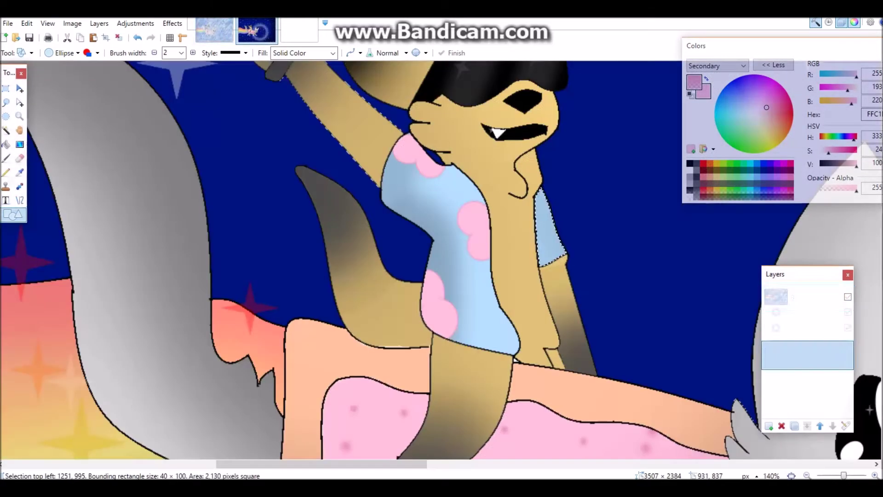
{"action": "mouse_move", "coordinate": [522, 231]}
{"action": "left_mouse_down"}
{"action": "mouse_move", "coordinate": [561, 273]}
{"action": "mouse_move", "coordinate": [569, 300]}
{"action": "mouse_move", "coordinate": [575, 287]}
{"action": "mouse_move", "coordinate": [598, 291]}
{"action": "left_mouse_up"}
{"action": "left_click", "coordinate": [97, 52]}
{"action": "key", "text": "Return"}
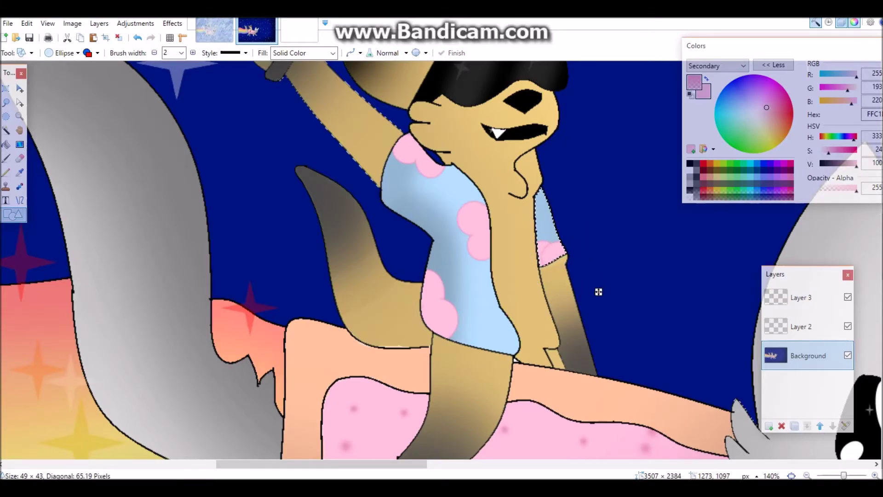
{"action": "mouse_move", "coordinate": [521, 248]}
{"action": "left_mouse_down"}
{"action": "mouse_move", "coordinate": [538, 276]}
{"action": "mouse_move", "coordinate": [558, 283]}
{"action": "left_mouse_up"}
{"action": "key", "text": "Return"}
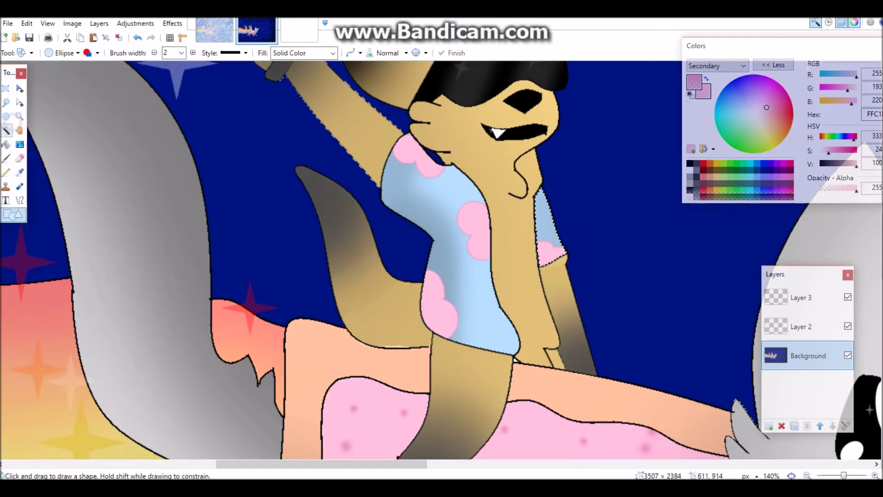
{"action": "left_click", "coordinate": [6, 130]}
{"action": "left_click", "coordinate": [484, 242]}
{"action": "left_click", "coordinate": [483, 241], "text": "shift"}
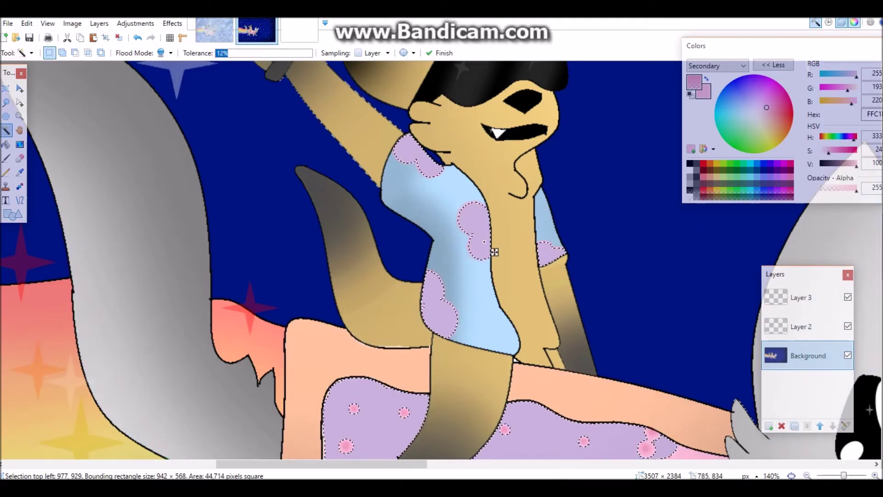
{"action": "left_click", "coordinate": [494, 252]}
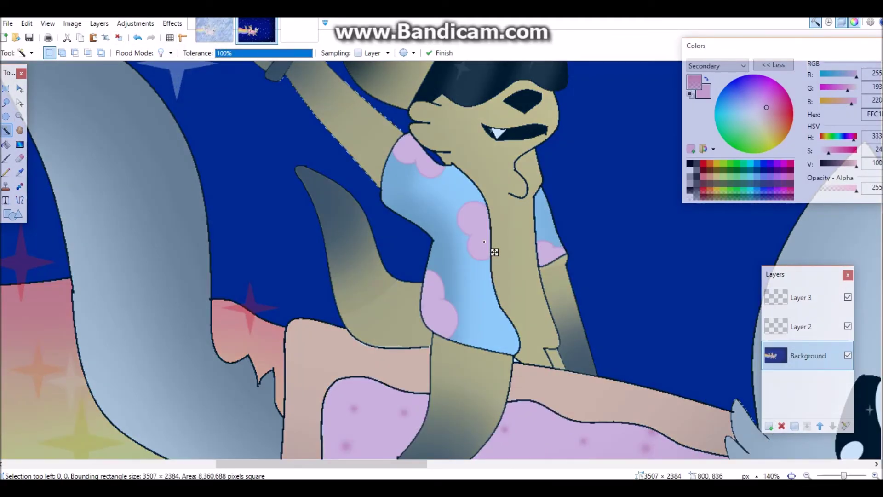
{"action": "left_click", "coordinate": [420, 159]}
{"action": "key", "text": "ctrl+d"}
- Select the pink spot on the shirt's lower back and shade it in CC9BB1 at opacity 109 with a 25-wide, 0% hardness brush
{"action": "key", "text": "z"}
{"action": "left_click", "coordinate": [534, 225]}
{"action": "key", "text": "s"}
{"action": "left_click", "coordinate": [387, 304]}
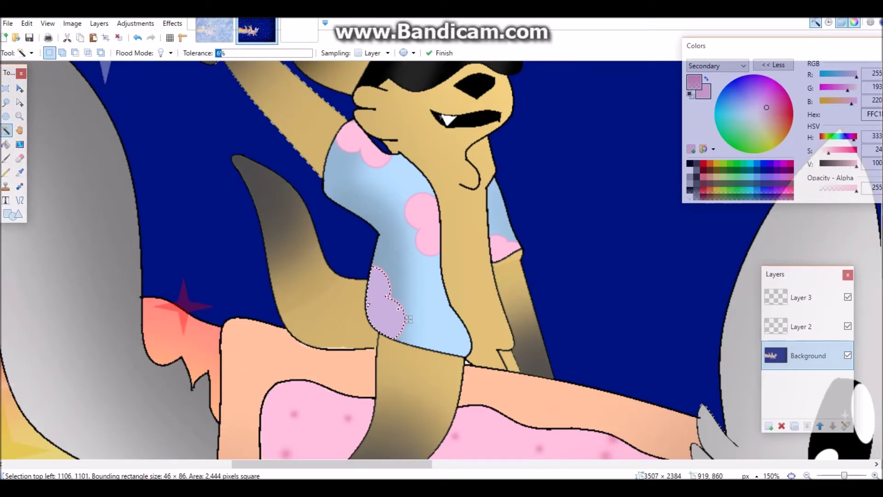
{"action": "key", "text": "k"}
{"action": "left_click", "coordinate": [386, 304]}
{"action": "left_click", "coordinate": [386, 294]}
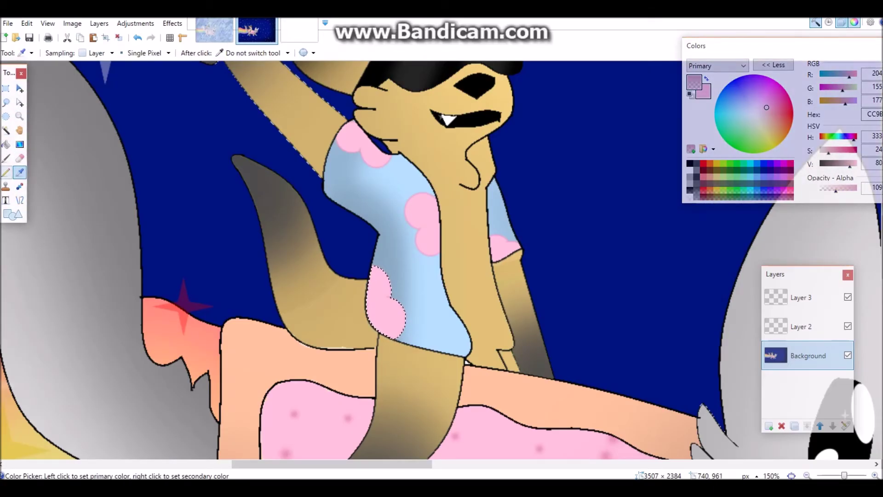
{"action": "key", "text": "b"}
{"action": "left_click_drag", "start_coordinate": [377, 281], "coordinate": [404, 294]}
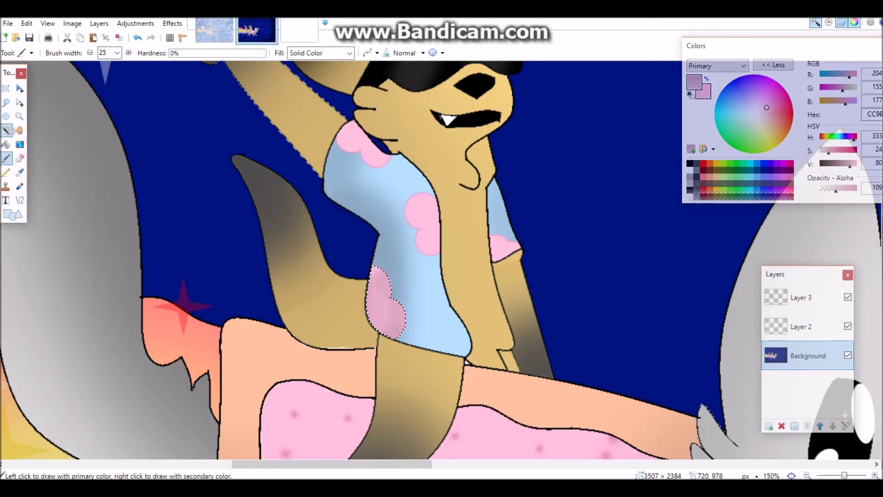
- Select the pink spot on the far sleeve and shade it with the same soft darker pink brush
{"action": "key", "text": "s"}
{"action": "left_click", "coordinate": [506, 250]}
{"action": "key", "text": "b"}
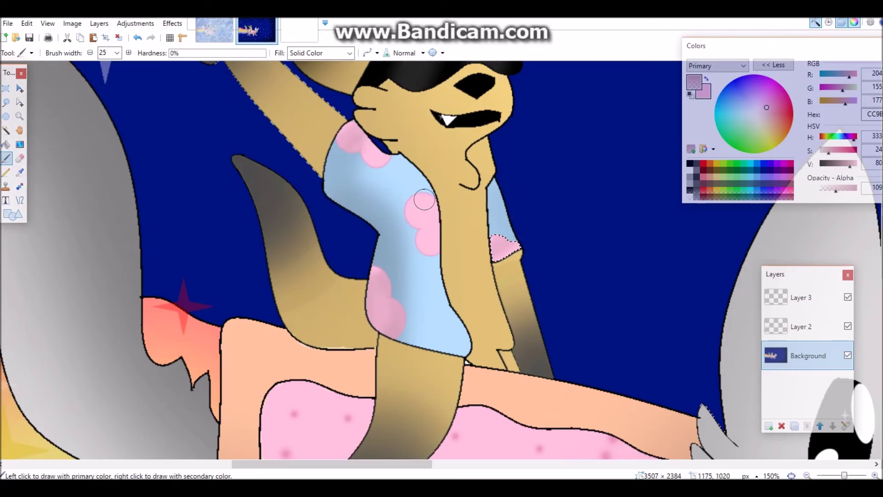
{"action": "key", "text": "ctrl+d"}
- Activate the Text tool with white as the primary colour and place the text cursor near the canvas's lower-left corner
{"action": "key", "text": "ctrl+b"}
{"action": "key", "text": "t"}
{"action": "left_click", "coordinate": [690, 94]}
{"action": "scroll", "coordinate": [255, 290], "scroll_direction": "up", "scroll_amount": 5}
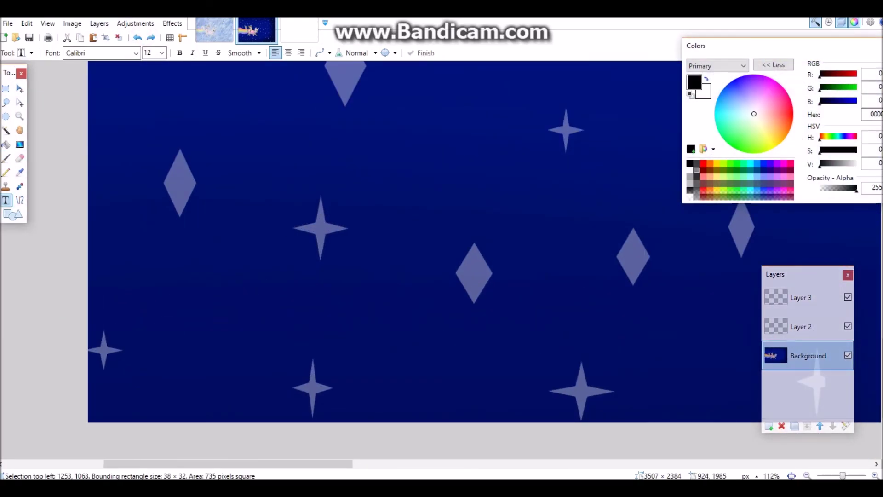
{"action": "key", "text": "x"}
{"action": "scroll", "coordinate": [256, 290], "scroll_direction": "left", "scroll_amount": 5}
{"action": "left_click", "coordinate": [437, 293]}
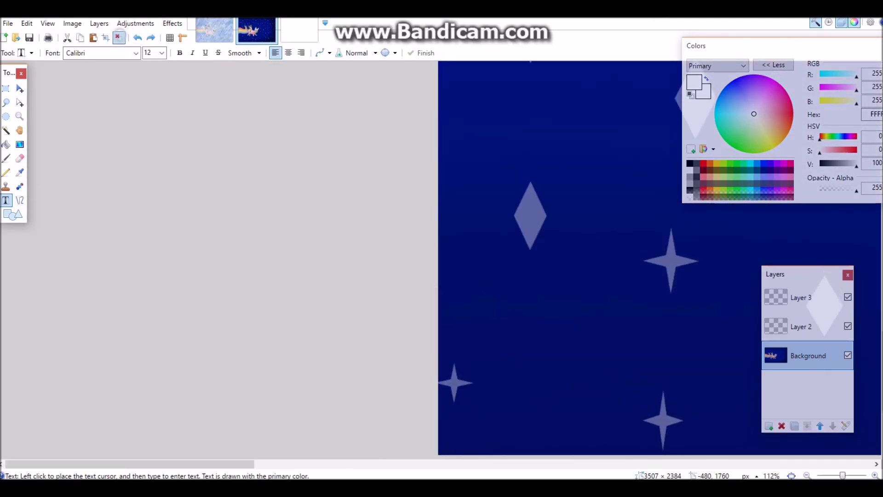